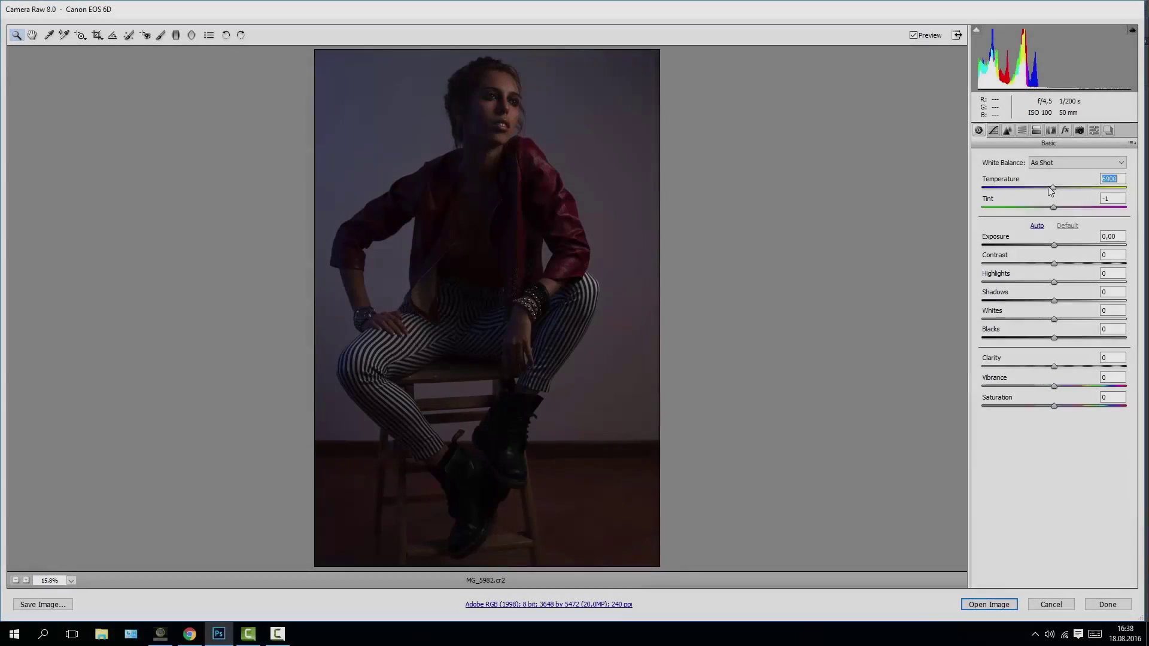
- Cool the temperature and set Contrast +32, Highlights +27, Shadows +18 and Clarity +58
mouse_move(1054, 188)
left_mouse_down()
mouse_move(1029, 191)
mouse_move(1064, 207)
mouse_move(1063, 245)
mouse_move(1077, 264)
left_mouse_up()
left_click_drag(1030, 187, 1044, 196)
left_click_drag(1054, 282, 1070, 282)
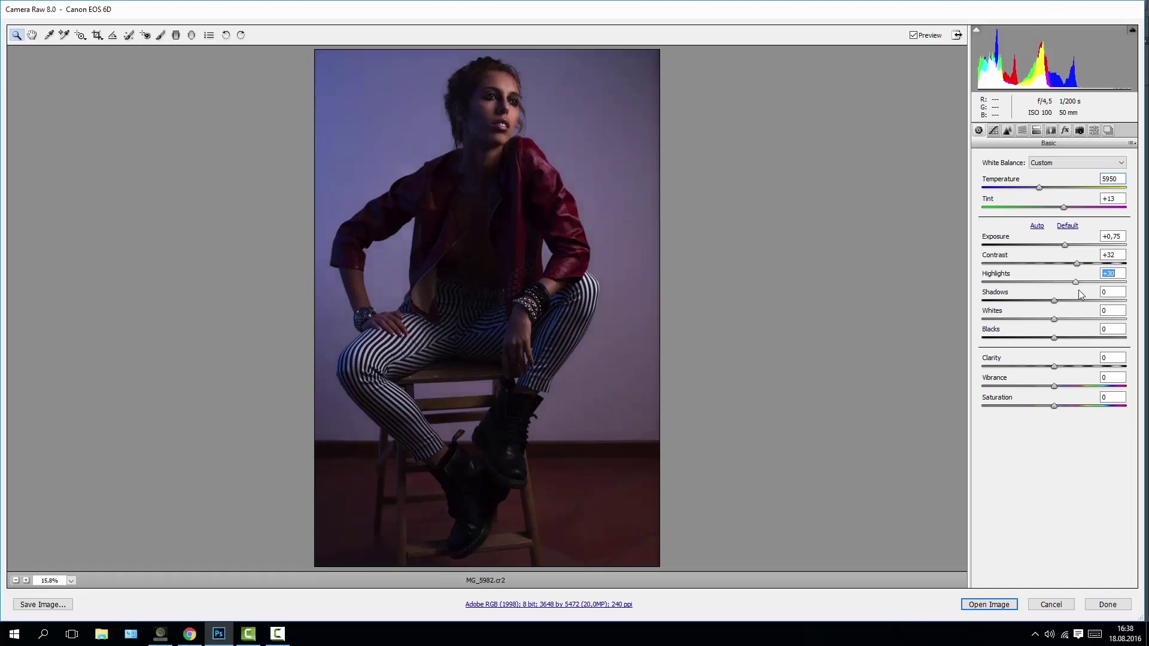
left_click_drag(1059, 300, 1057, 325)
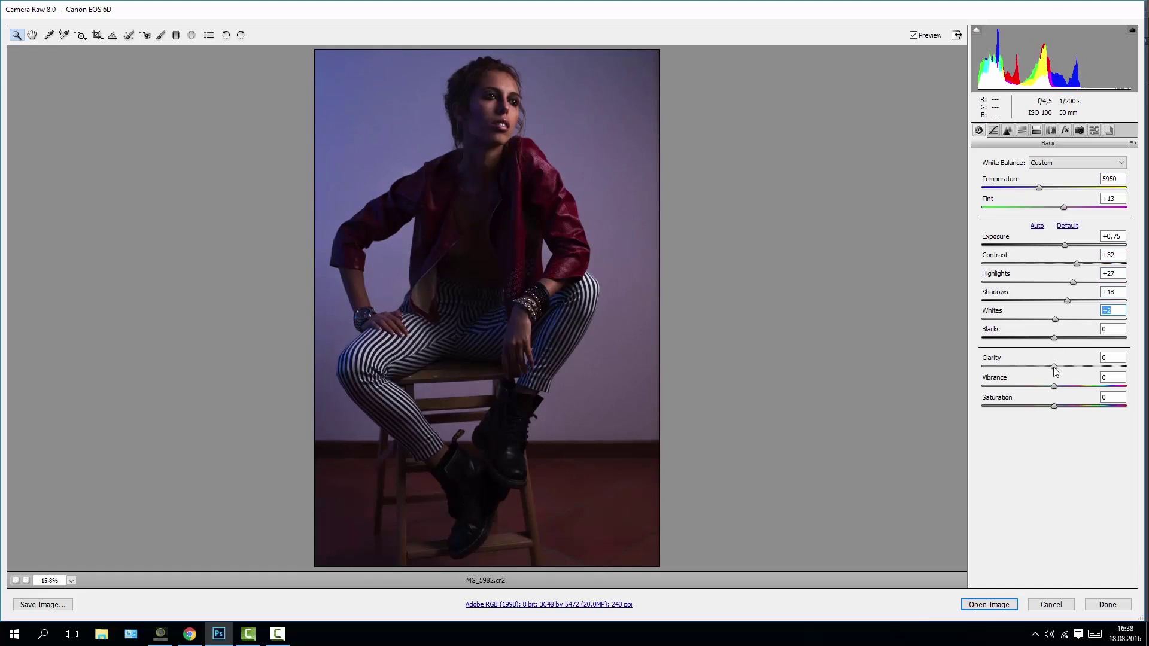
left_click_drag(1054, 367, 1097, 366)
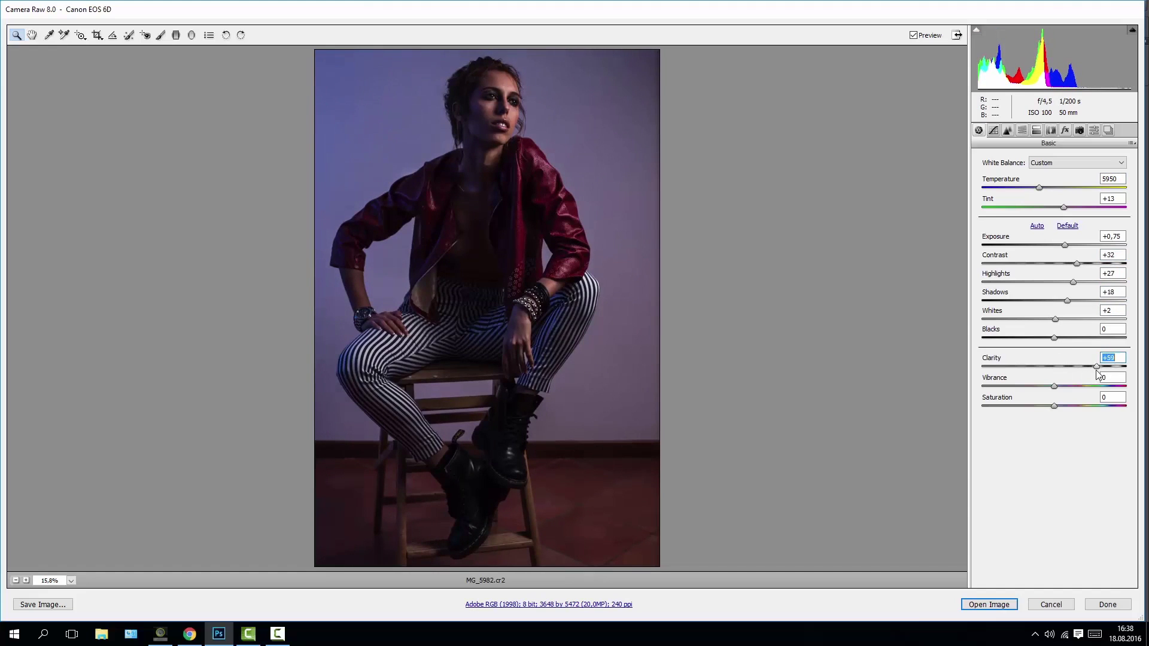
- Reduce Saturation to -23 and fine-tune Temperature to 5850
left_click_drag(1054, 386, 1040, 386)
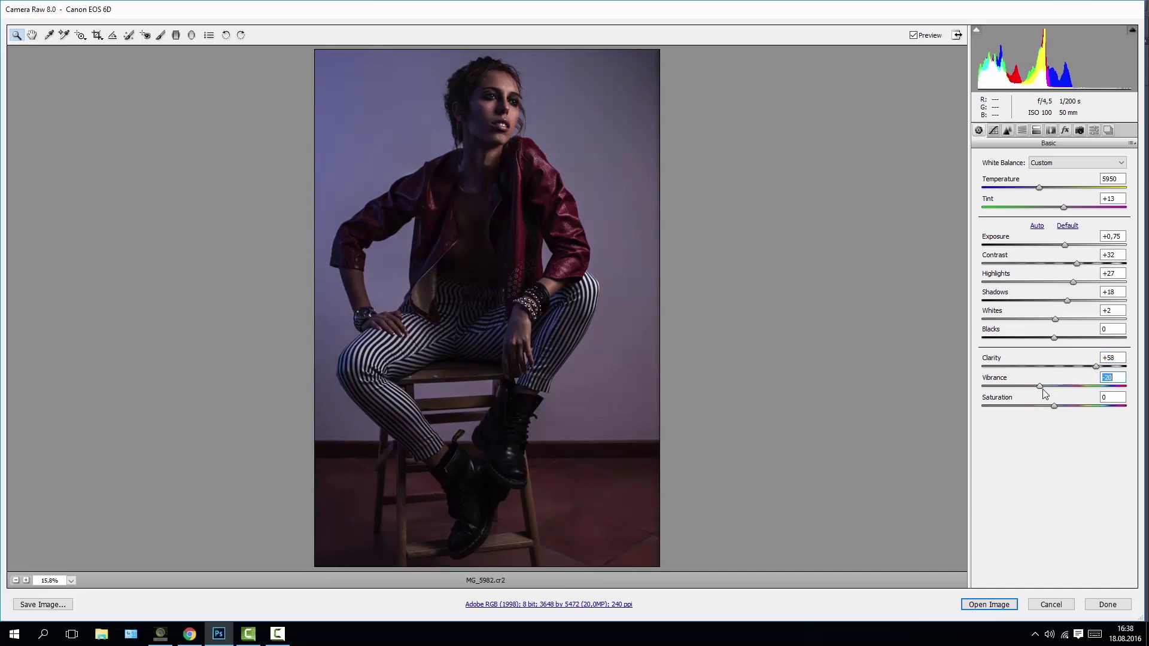
type("0")
left_click_drag(1043, 407, 1041, 407)
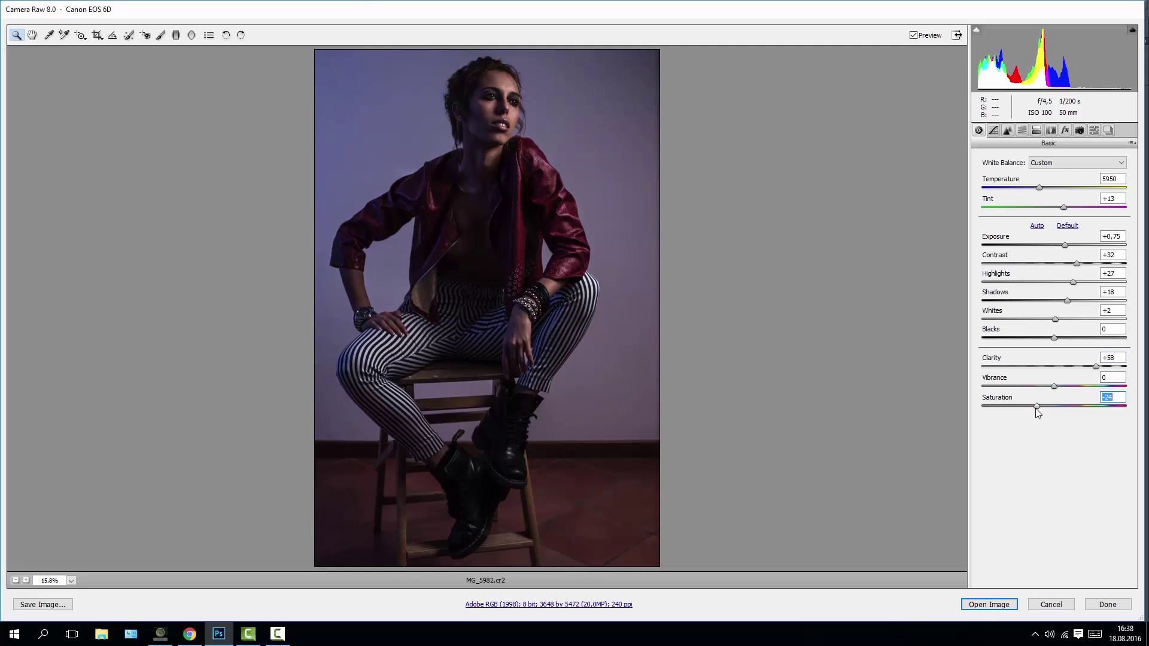
left_click_drag(1039, 188, 1040, 189)
left_click(552, 85)
- Paint an Adjustment Brush over the woman's face with Exposure +1.50
left_click(499, 72)
left_click(160, 35)
left_click_drag(545, 148, 543, 163)
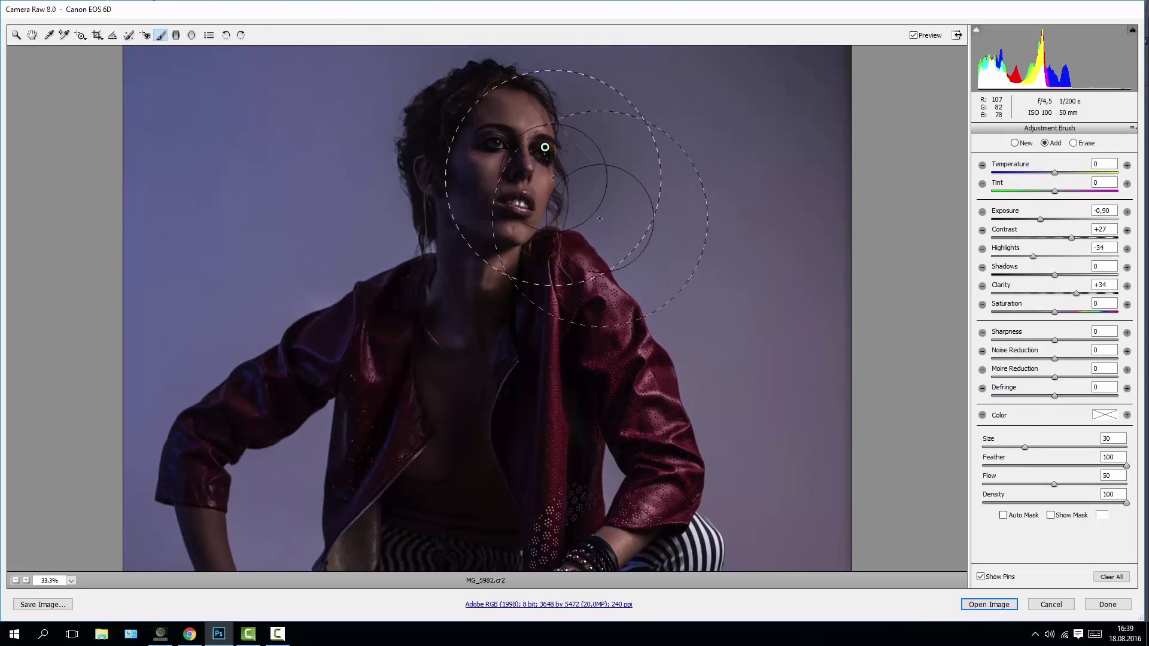
left_click_drag(1052, 220, 1079, 220)
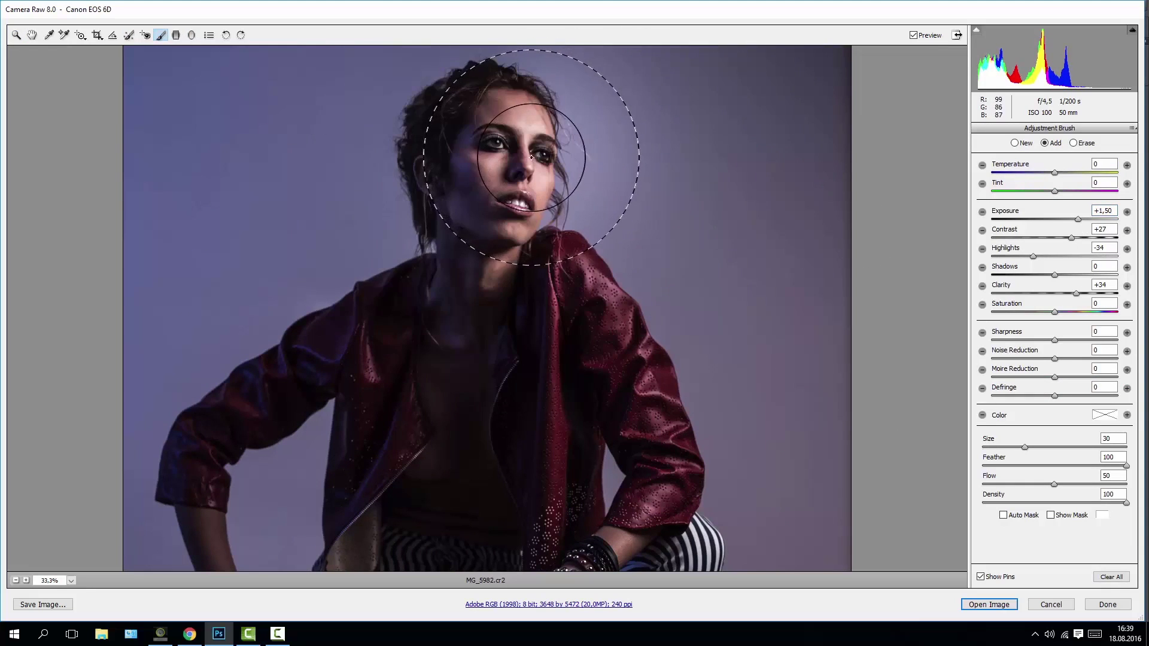
key("alt")
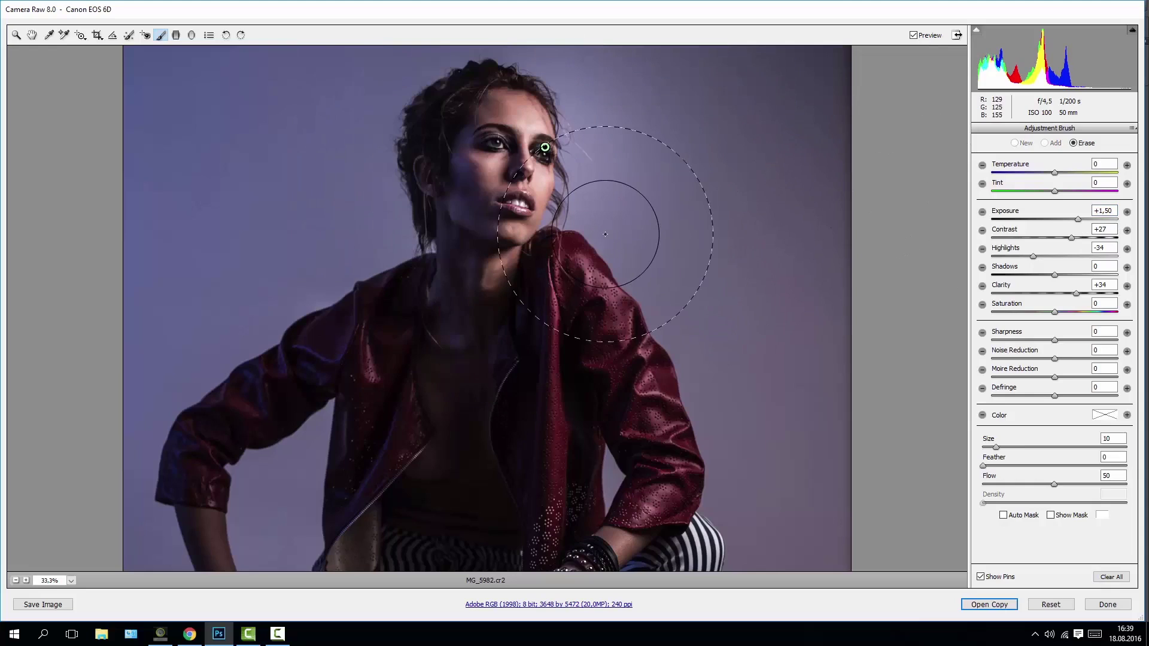
scroll(605, 234, "down", 2)
scroll(557, 192, "down", 1)
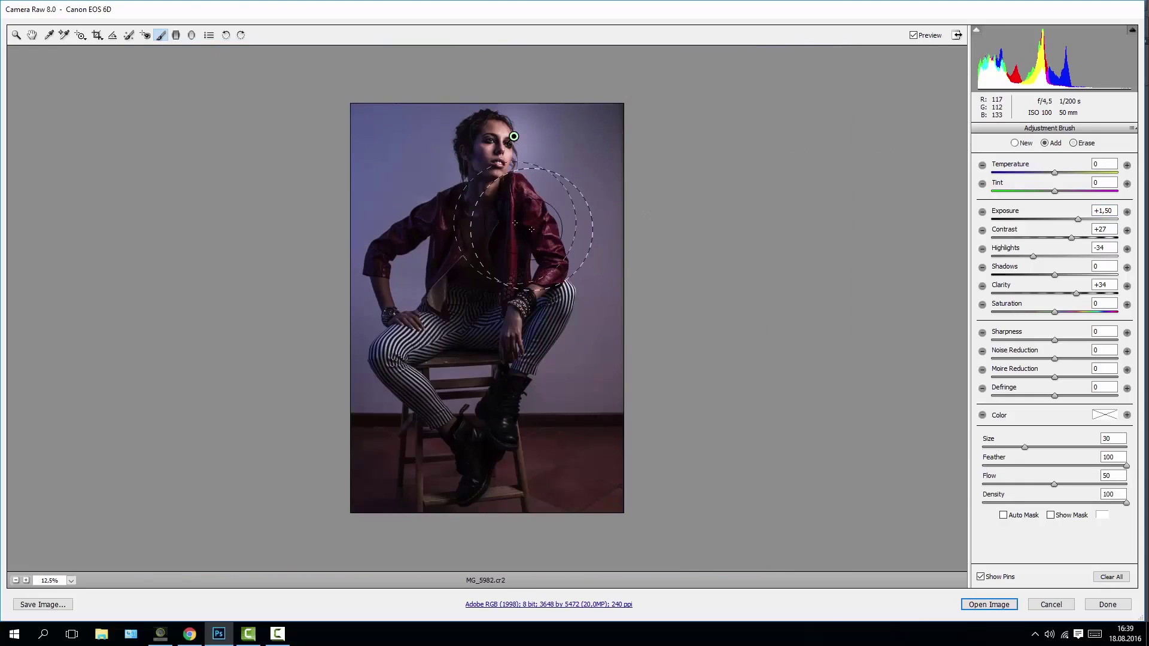
- Add a brightening Graduated Filter from the upper right toward the chest
left_click(176, 35)
left_click_drag(673, 92, 472, 226)
key("Up")
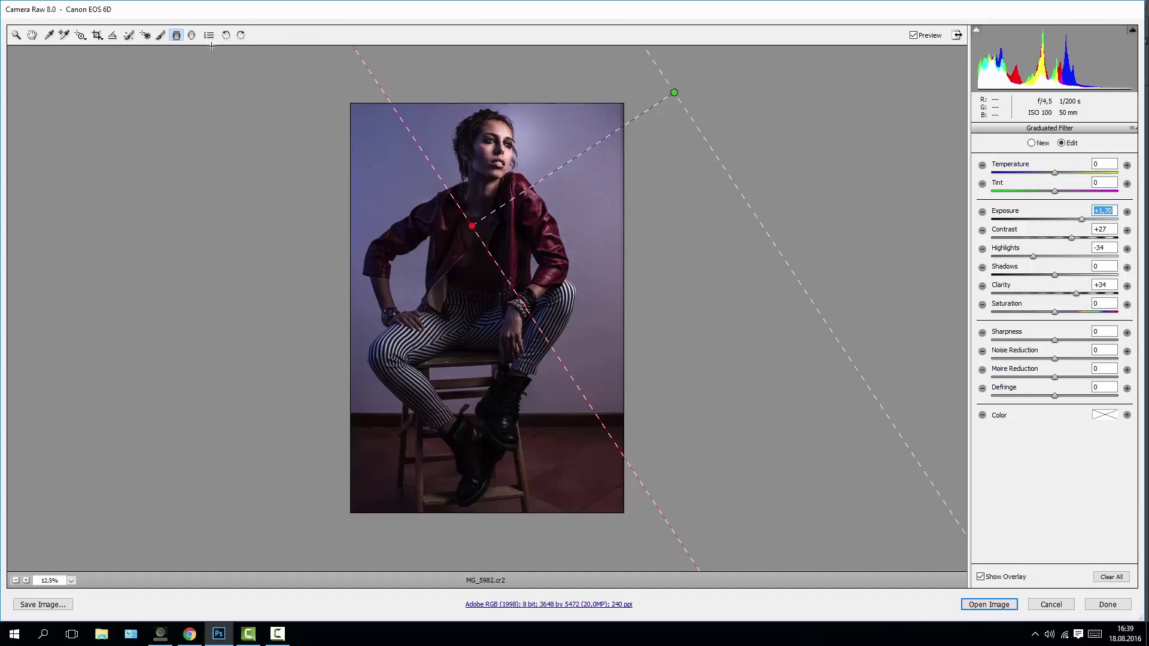
left_click(162, 35)
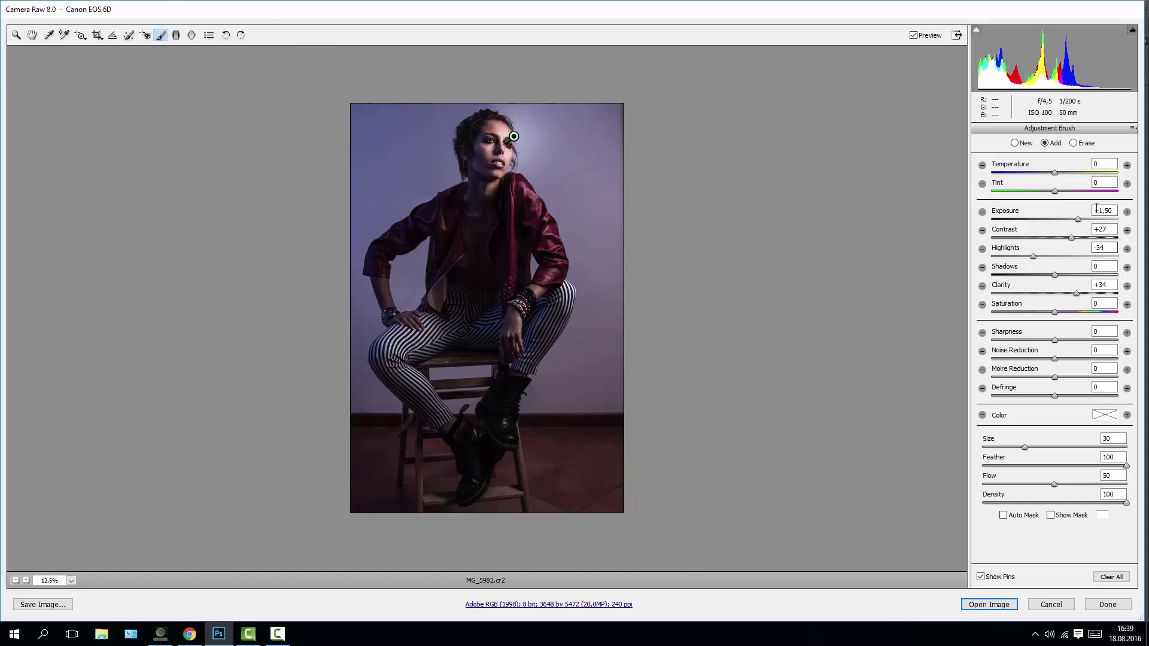
- Lower the face brush exposure and raise the upper-right gradient to Exposure +2.00
left_click_drag(1076, 219, 1071, 219)
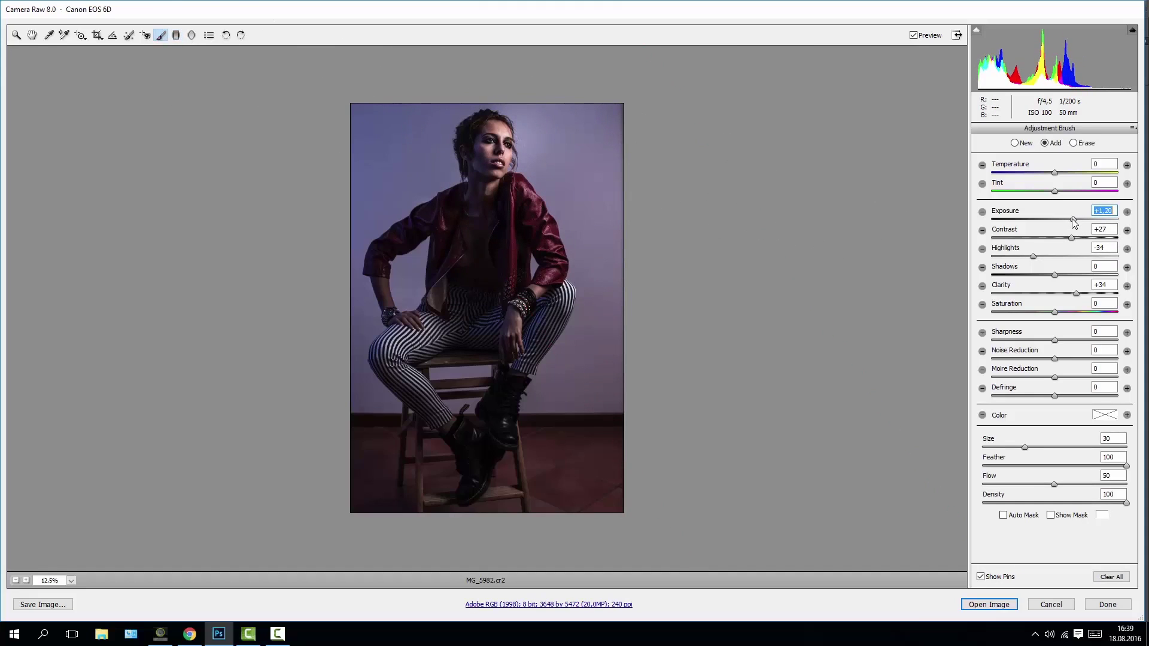
left_click(914, 36)
left_click(914, 35)
left_click(177, 35)
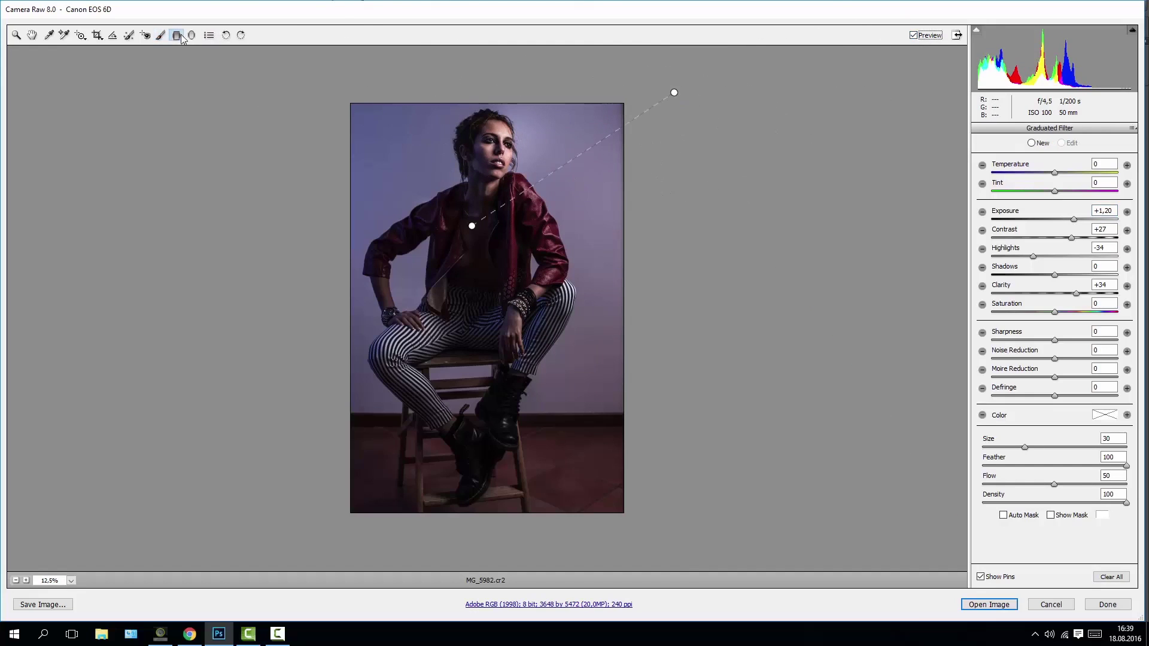
left_click(473, 226)
left_click_drag(1081, 220, 1085, 220)
- Add a second Graduated Filter from the lower left with negative Exposure
left_click(160, 34)
left_click_drag(305, 471, 635, 183)
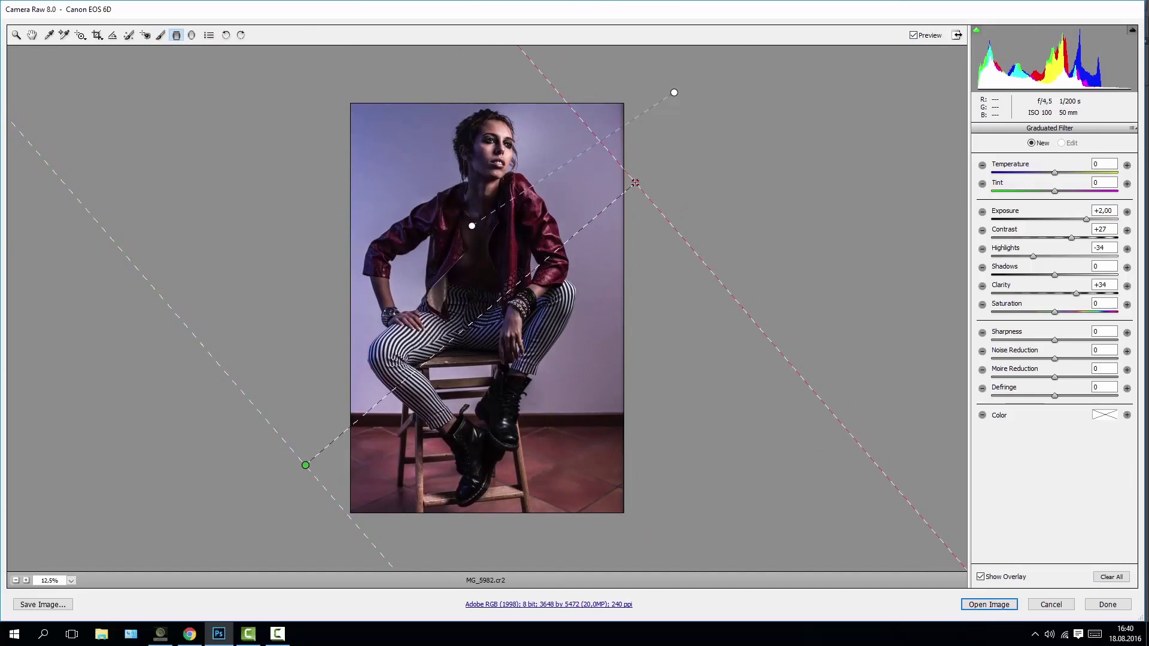
left_click_drag(635, 182, 620, 198)
left_click(1026, 220)
left_click_drag(1025, 227, 1047, 231)
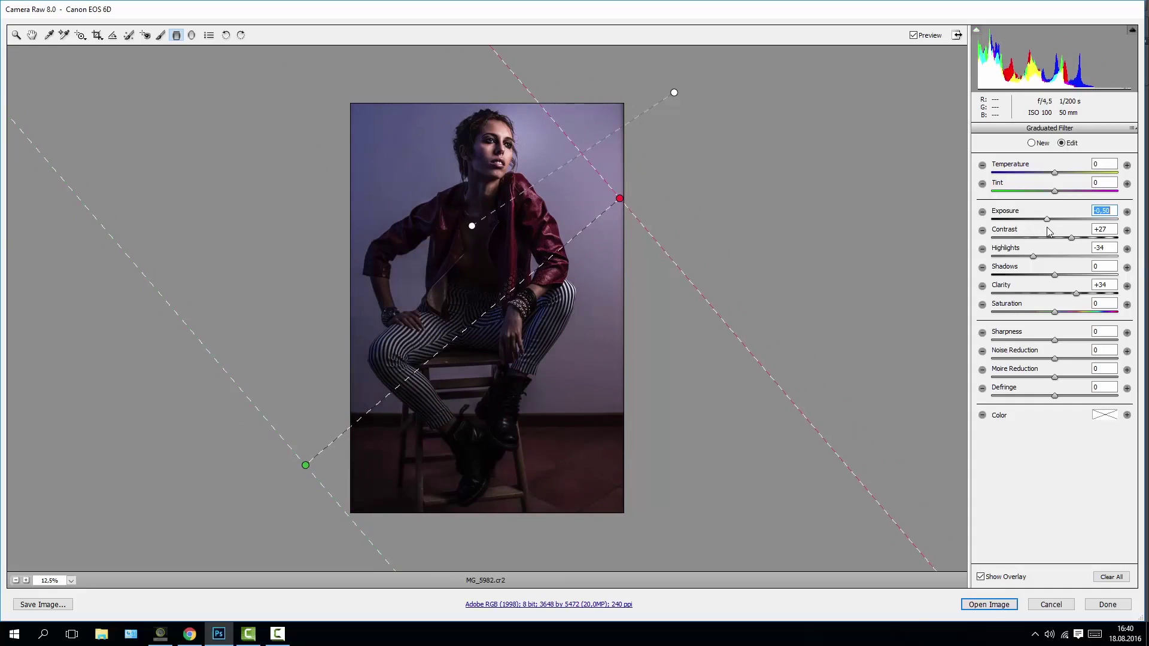
left_click_drag(1048, 231, 1045, 233)
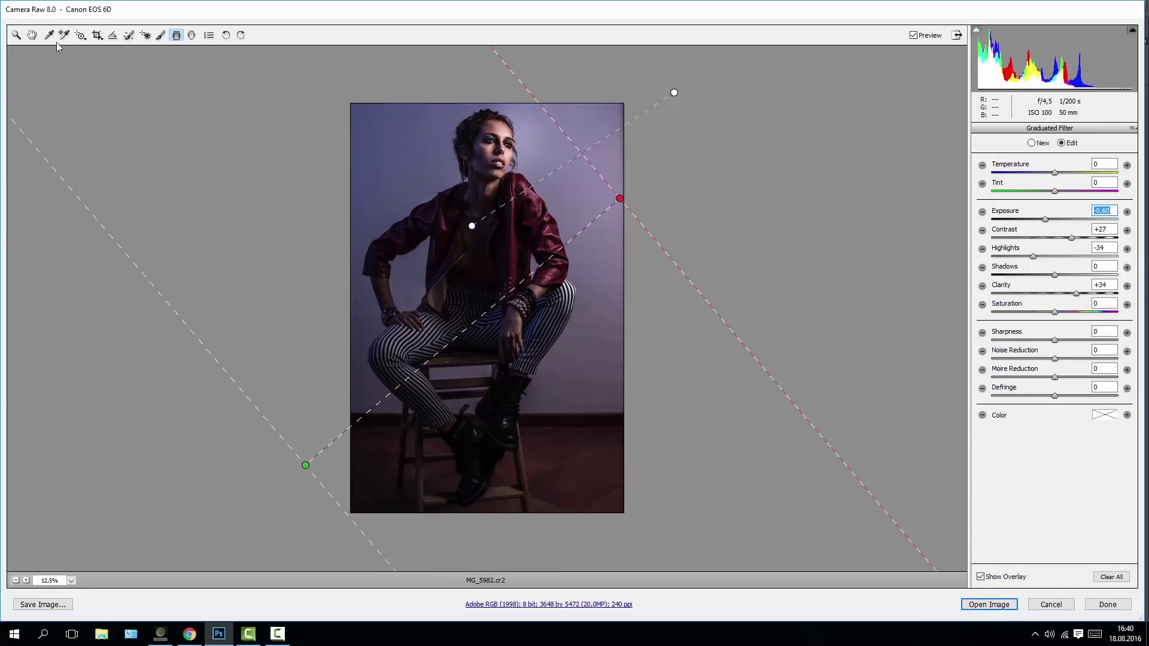
left_click(32, 34)
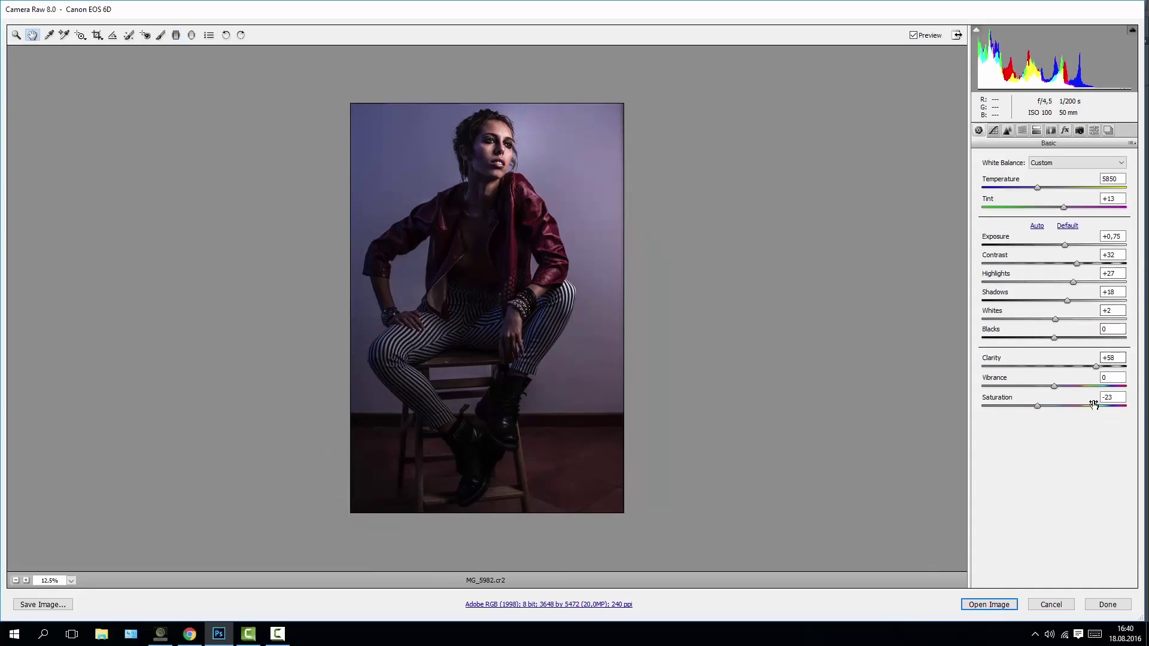
- Set Exposure to +0.70 and lift tone curve Highlights to +14 and Lights
left_click_drag(1066, 245, 1065, 245)
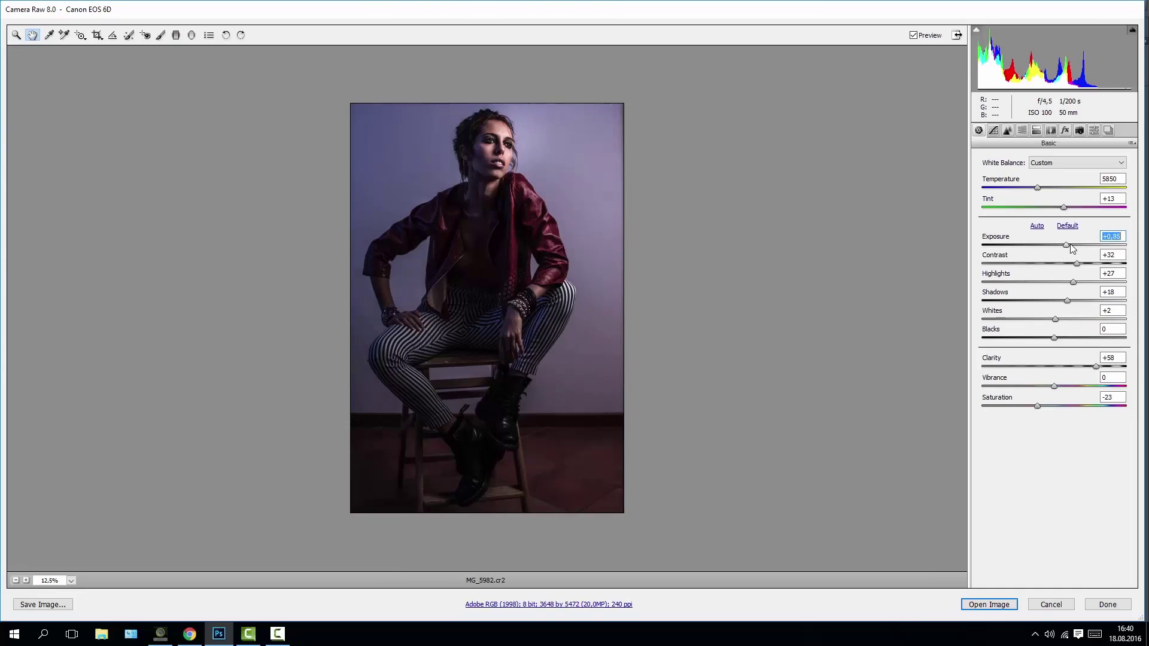
key("Up")
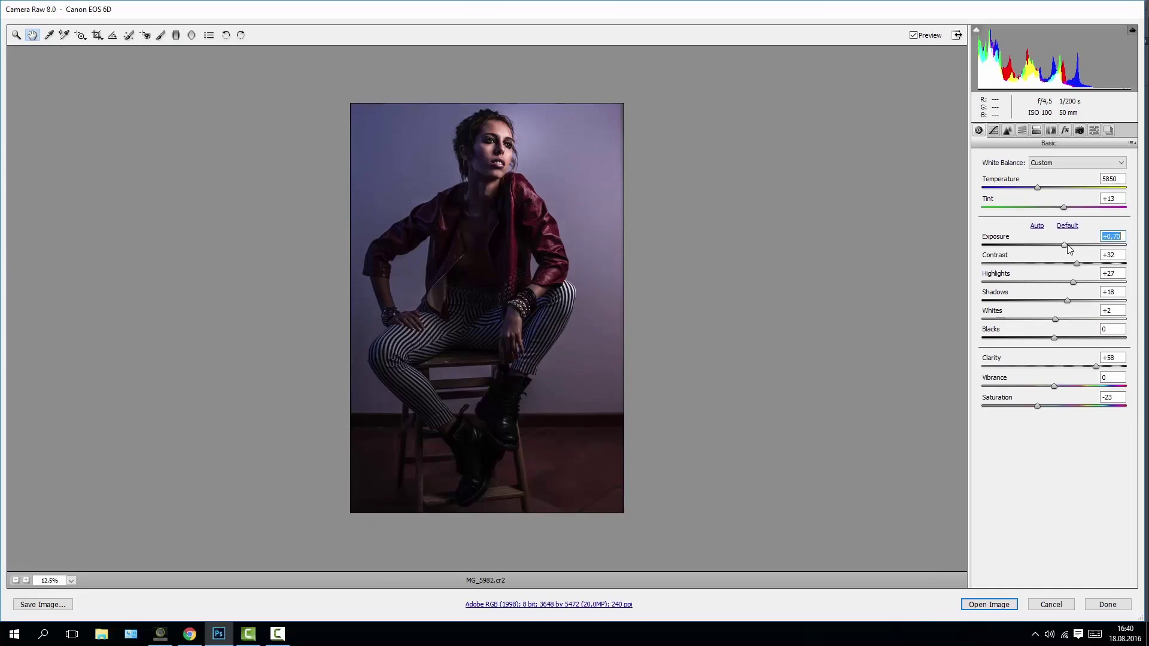
left_click(995, 130)
left_click_drag(1054, 347, 1069, 348)
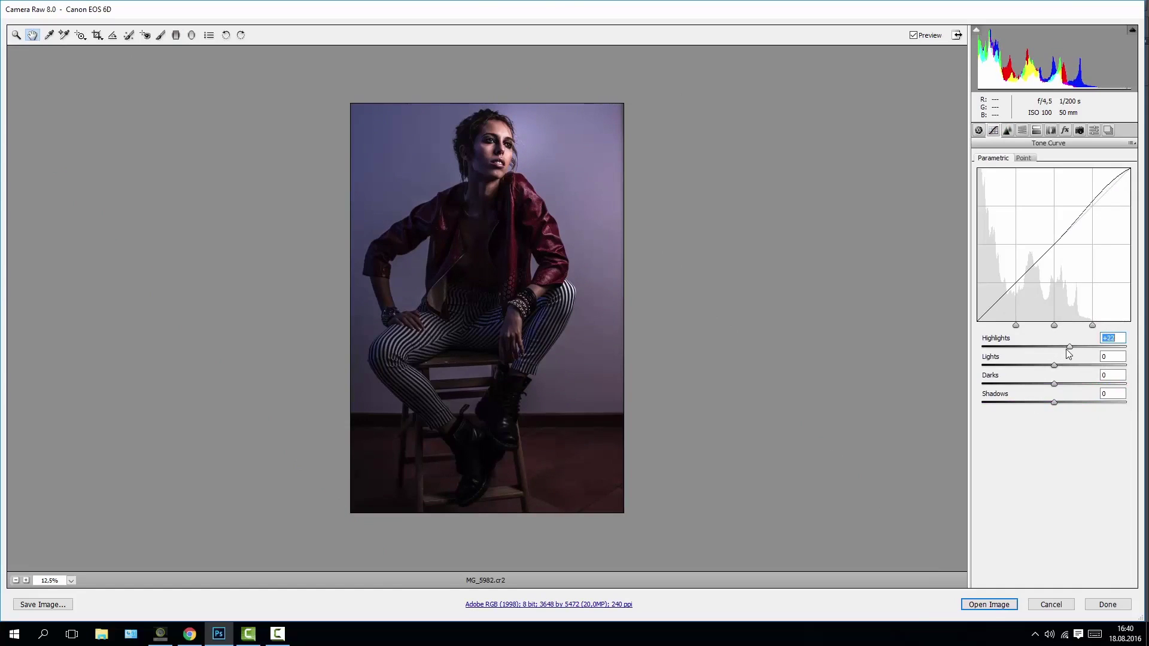
left_click_drag(1056, 369, 1064, 369)
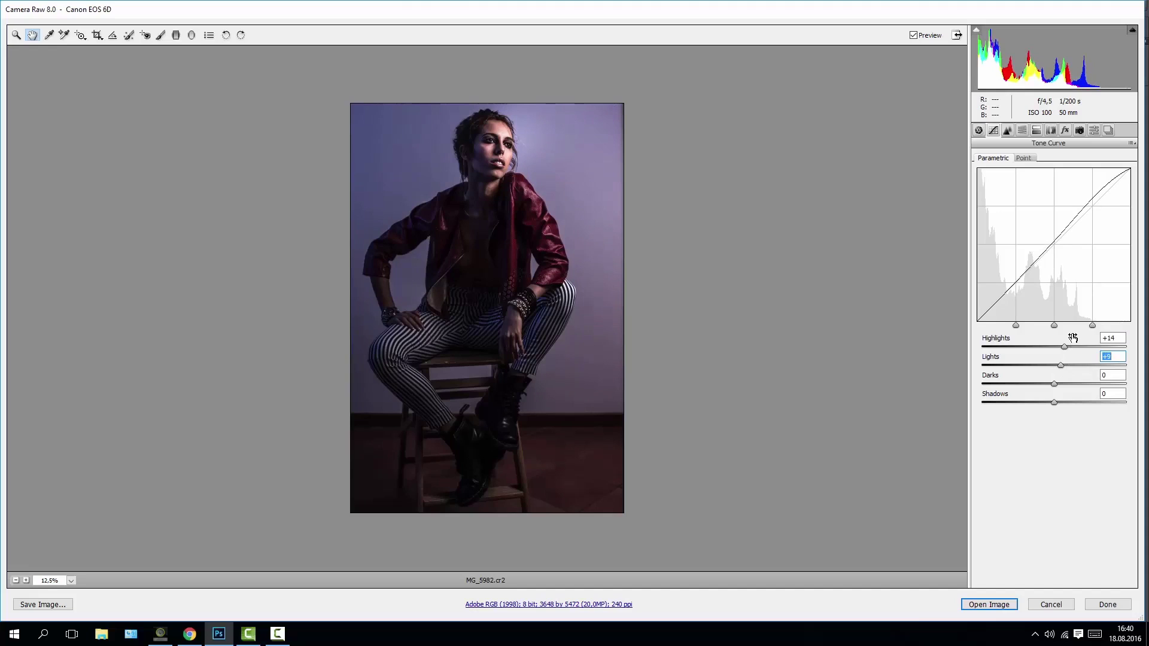
left_click(1008, 130)
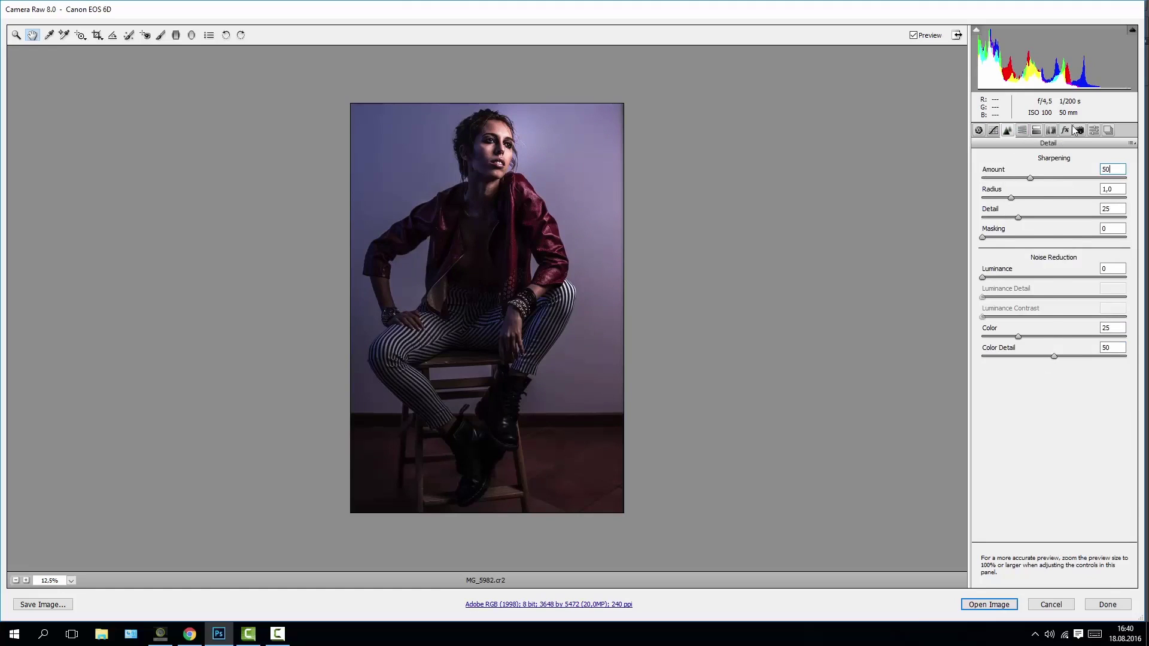
- Add a darkening Post Crop Vignette and raise Contrast to +38 and Clarity to +76
left_click(1023, 130)
left_click(1051, 131)
left_click_drag(1054, 285, 1049, 285)
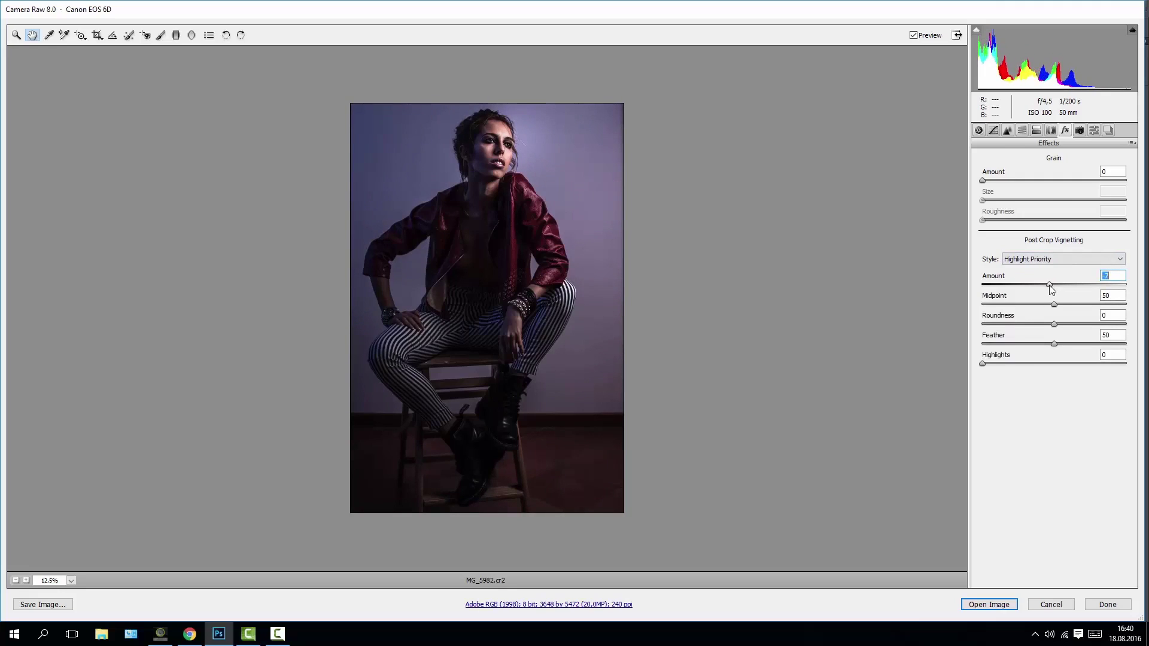
left_click(978, 130)
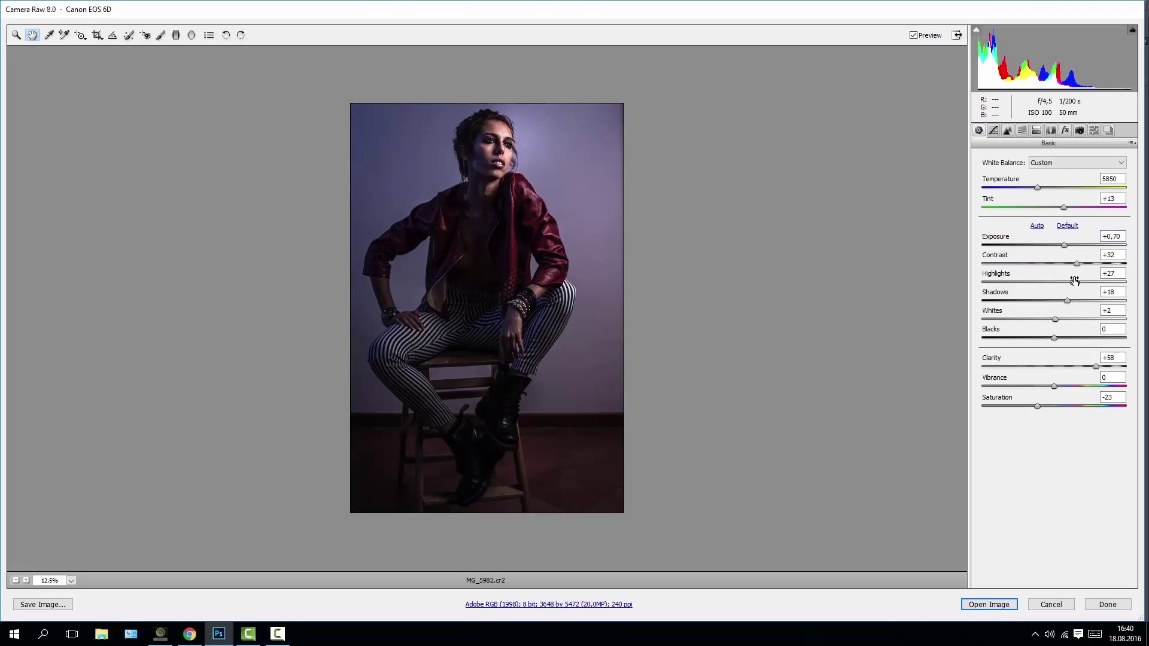
left_click_drag(1077, 263, 1084, 270)
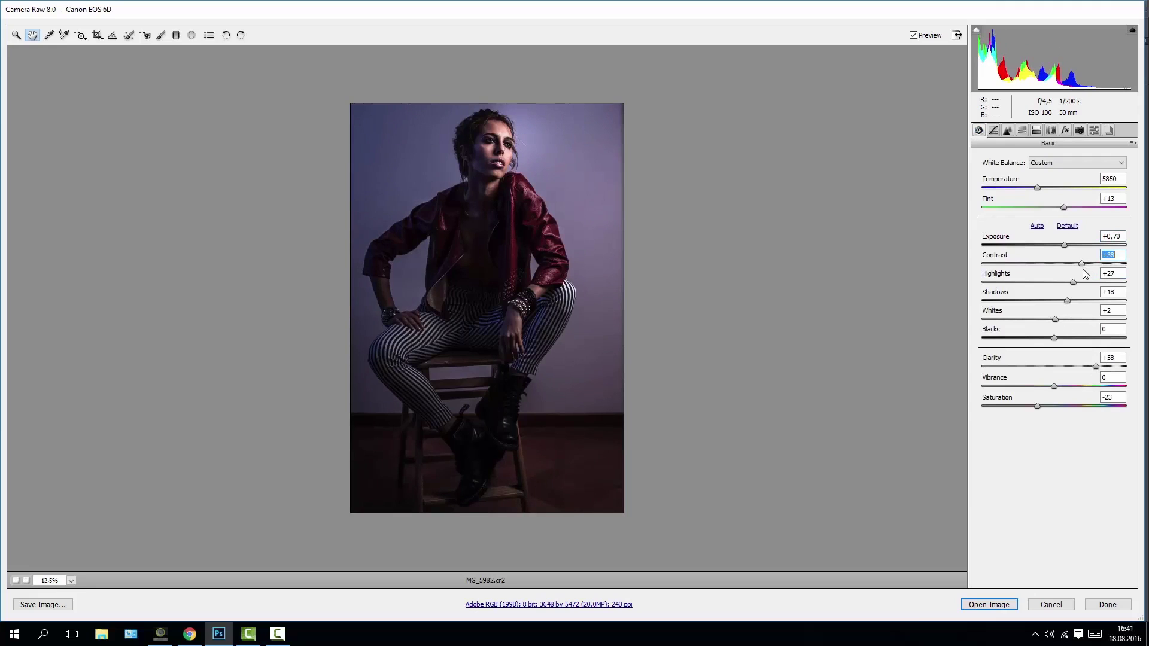
mouse_move(1105, 371)
left_mouse_down()
mouse_move(1072, 373)
mouse_move(1132, 361)
left_mouse_up()
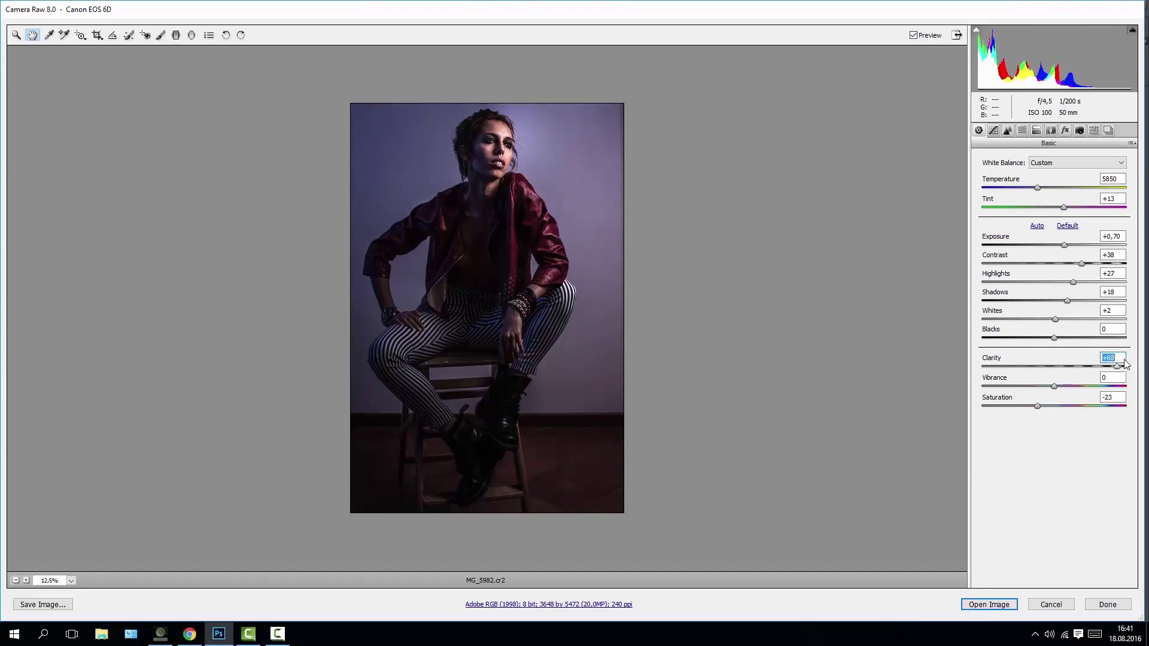
left_click_drag(1123, 362, 1112, 359)
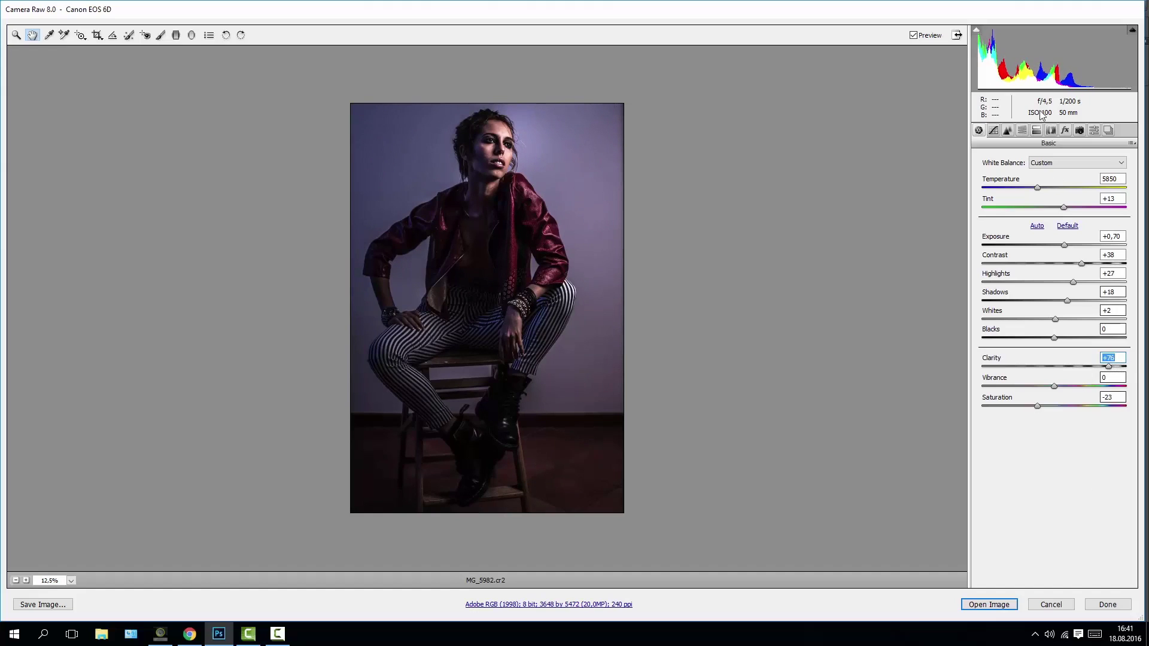
- Set curve Highlights +10 and Lights +5, compare before/after, and open the image in Photoshop
left_click(993, 130)
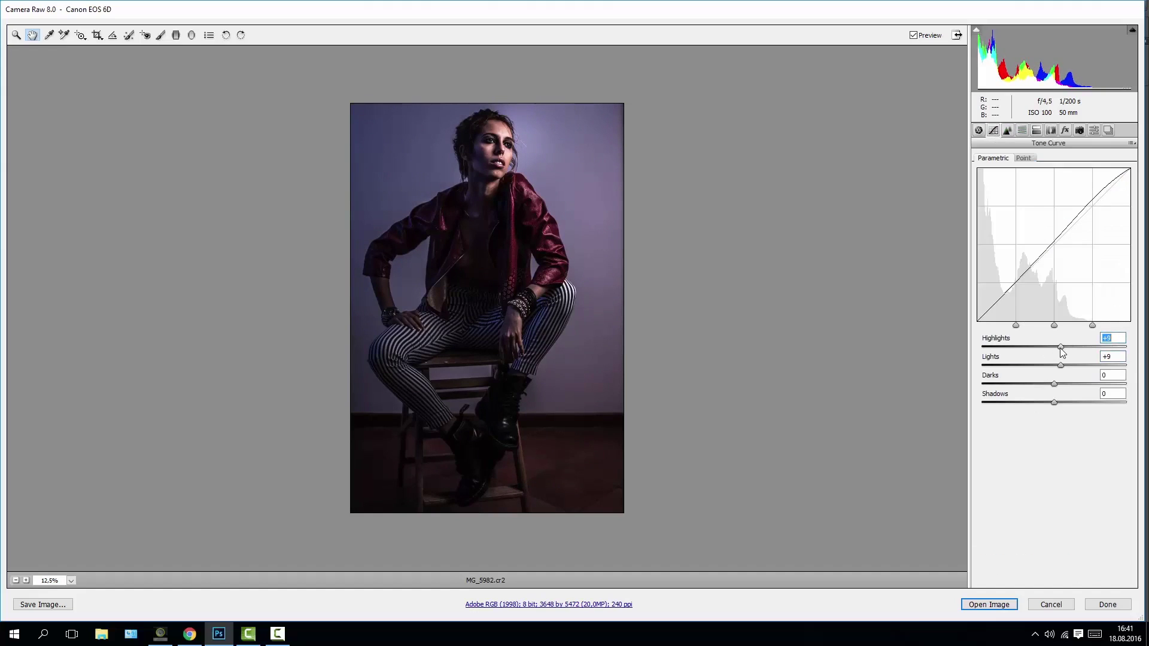
left_click_drag(1060, 363, 1057, 364)
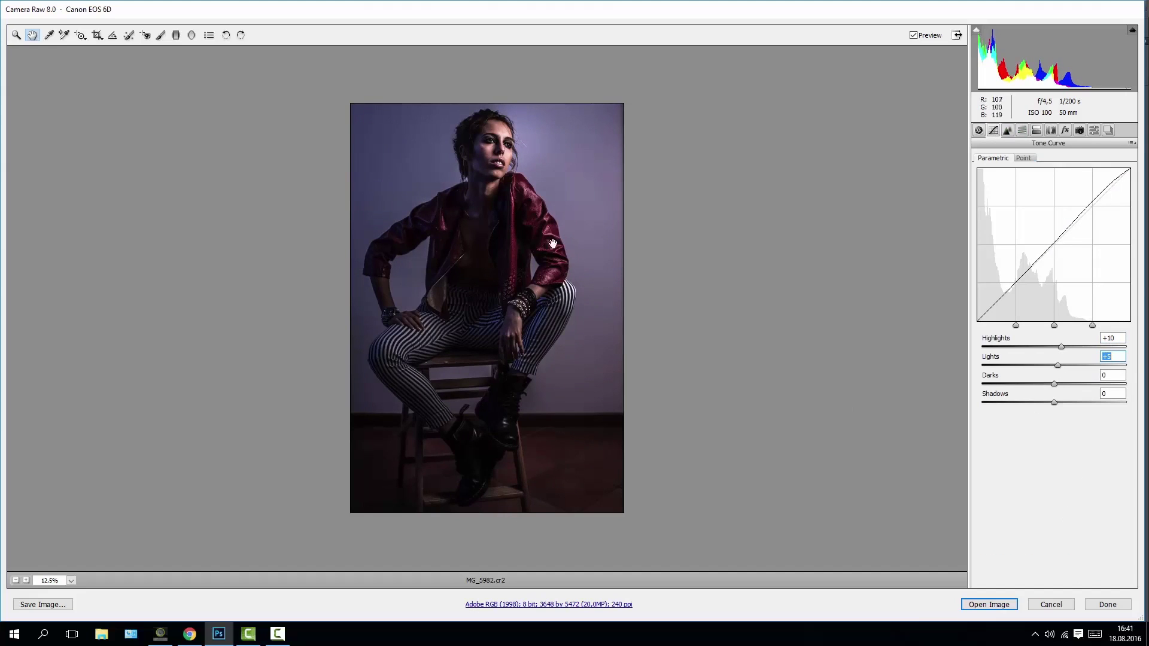
left_click(553, 244, "ctrl")
left_click(507, 178, "ctrl+alt")
left_click(979, 129)
left_click(913, 35)
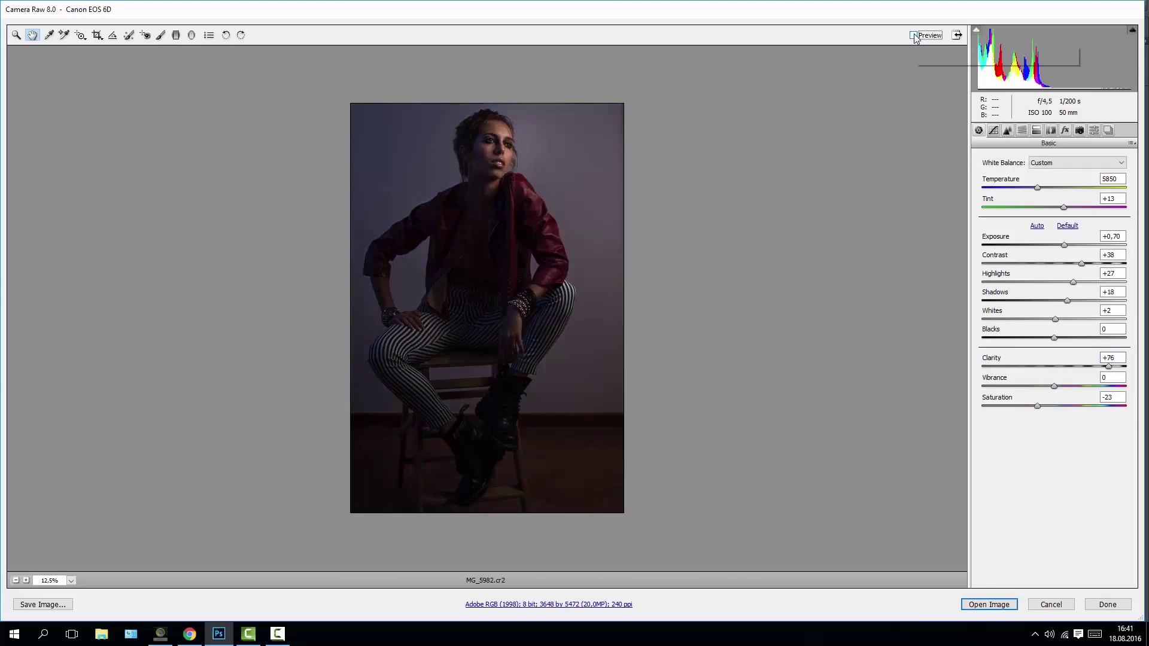
left_click(913, 36)
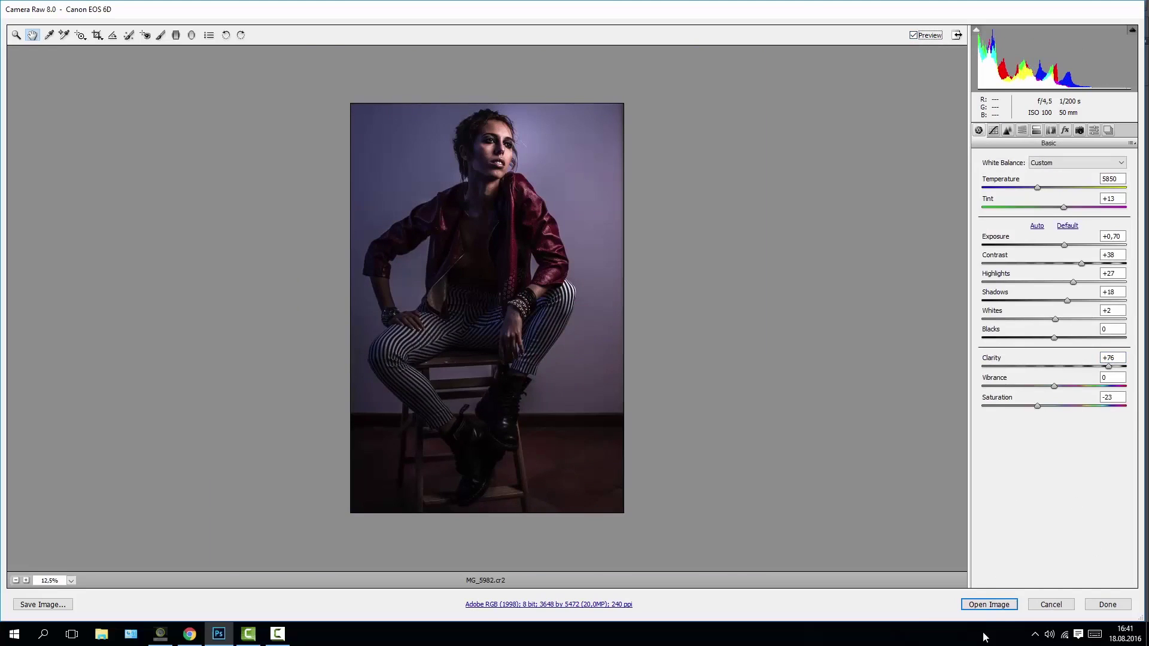
left_click(986, 606)
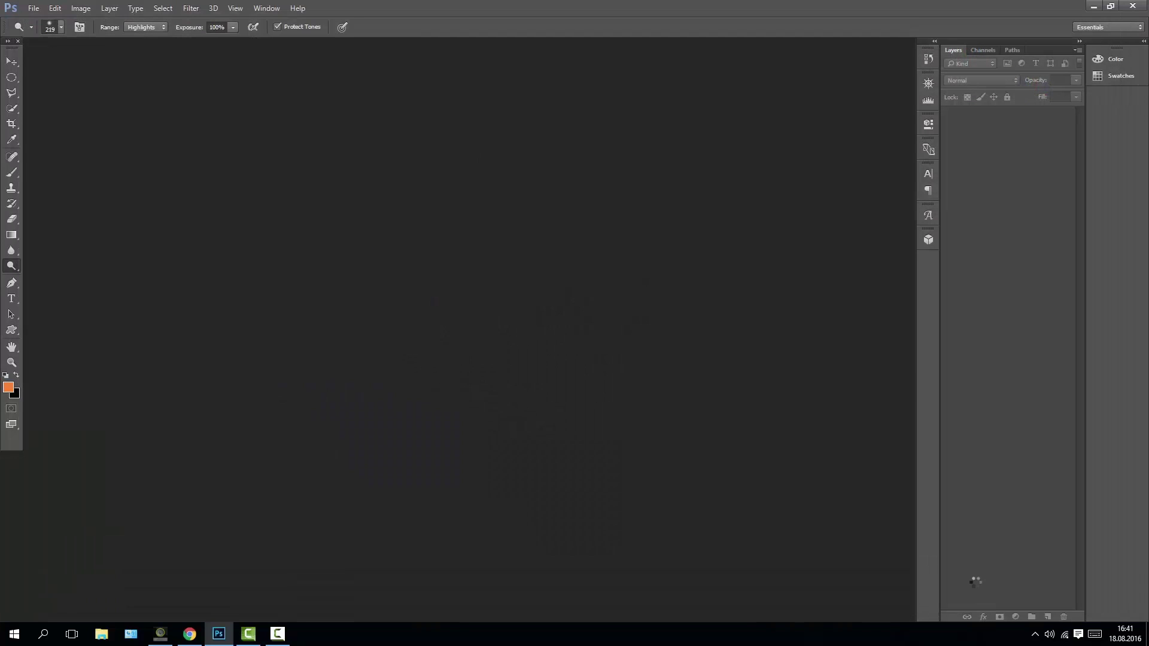
double_click(1046, 123)
- Unlock the photo as Layer 0 and dodge highlights on the jacket shoulder and sleeve
key("Return")
scroll(579, 162, "up", 2)
scroll(579, 161, "up", 1)
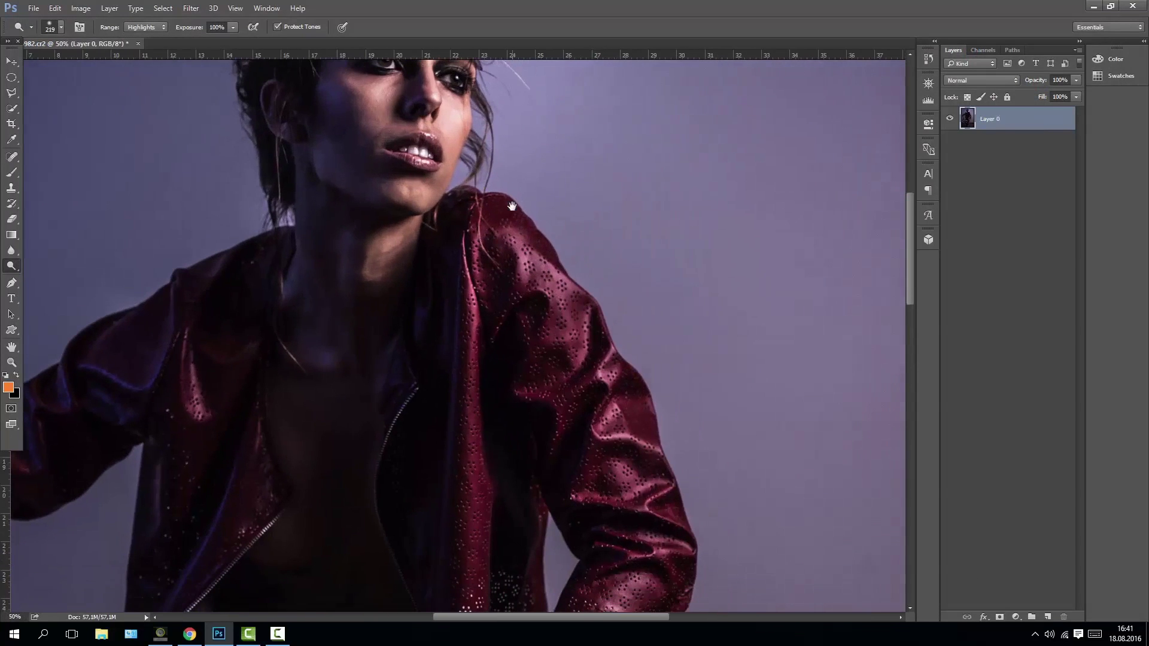
mouse_move(550, 200)
left_mouse_down()
mouse_move(550, 366)
mouse_move(605, 372)
mouse_move(621, 418)
mouse_move(595, 479)
mouse_move(649, 495)
left_mouse_up()
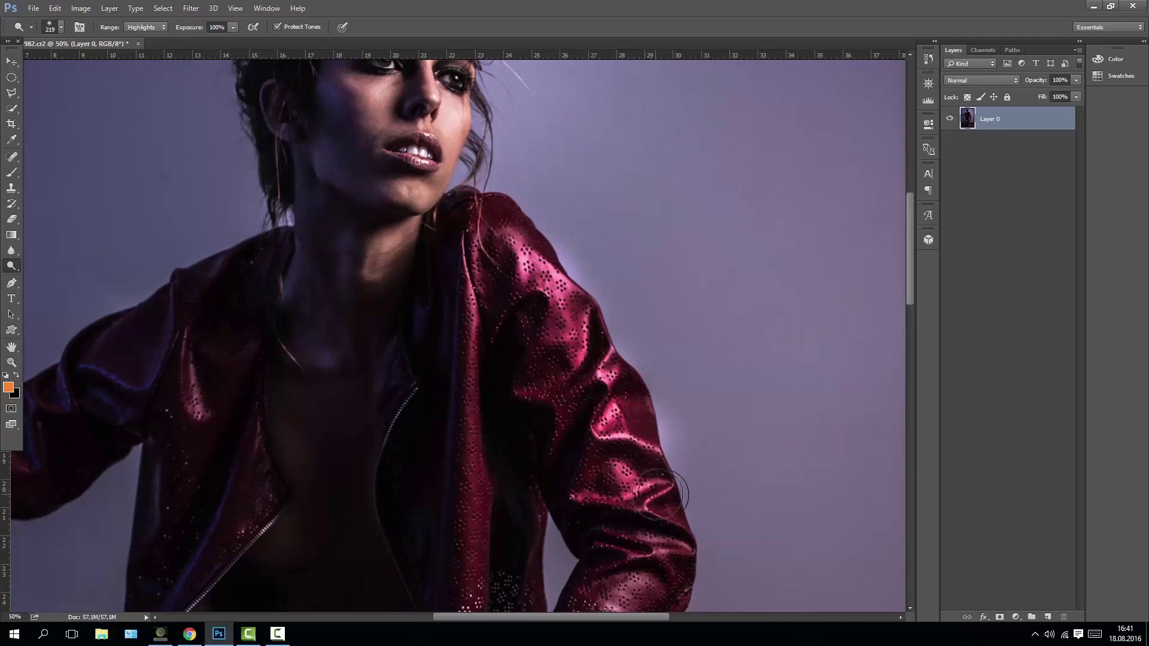
mouse_move(588, 403)
left_mouse_down()
mouse_move(554, 313)
mouse_move(591, 372)
mouse_move(603, 488)
left_mouse_up()
left_click_drag(559, 410, 554, 334)
mouse_move(537, 450)
left_mouse_down()
mouse_move(527, 488)
mouse_move(543, 380)
left_mouse_up()
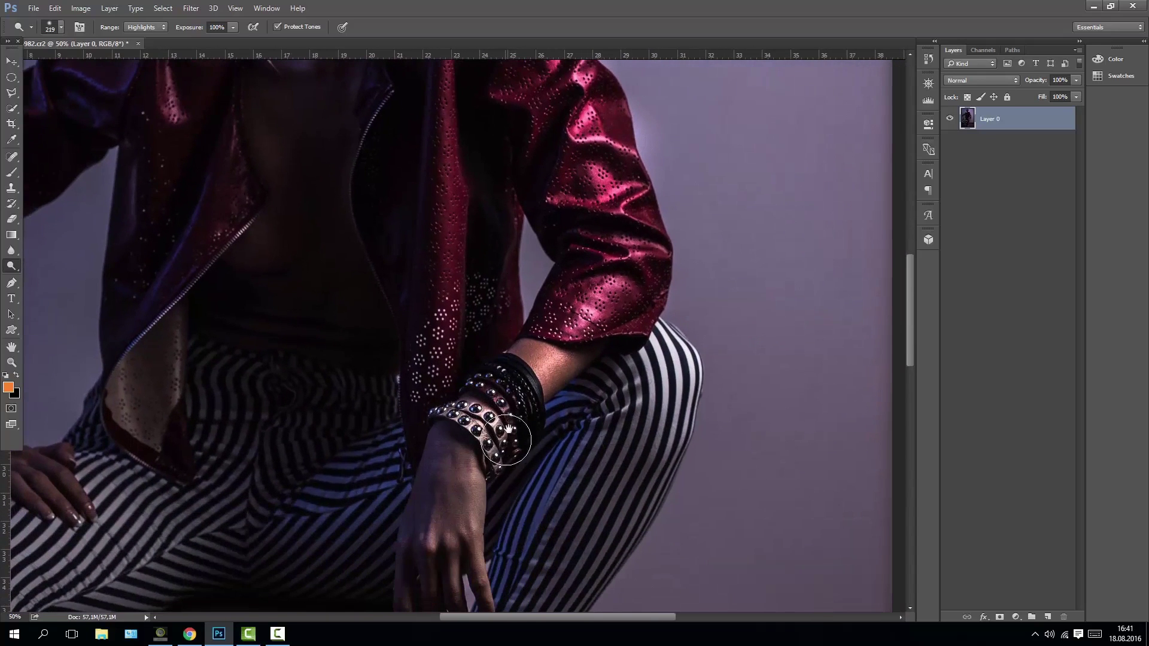
left_click_drag(506, 443, 527, 341)
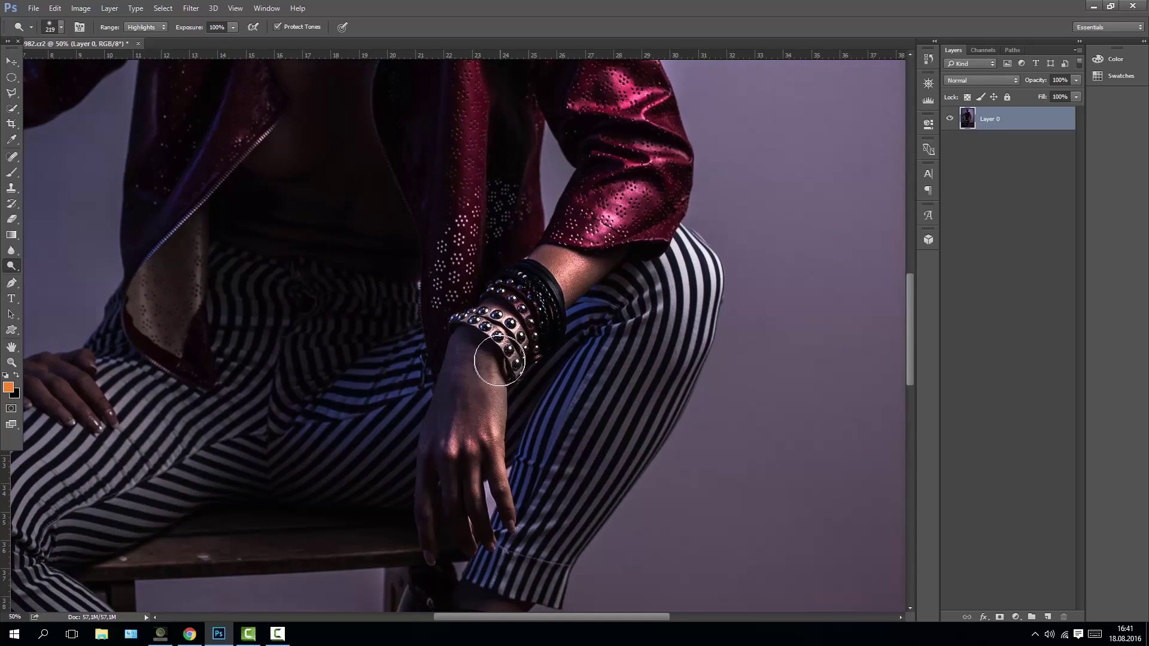
- Dodge the neck, nose and lips at Highlights range, 100% exposure
left_click(502, 358, "ctrl+alt")
left_click(501, 358, "ctrl+alt")
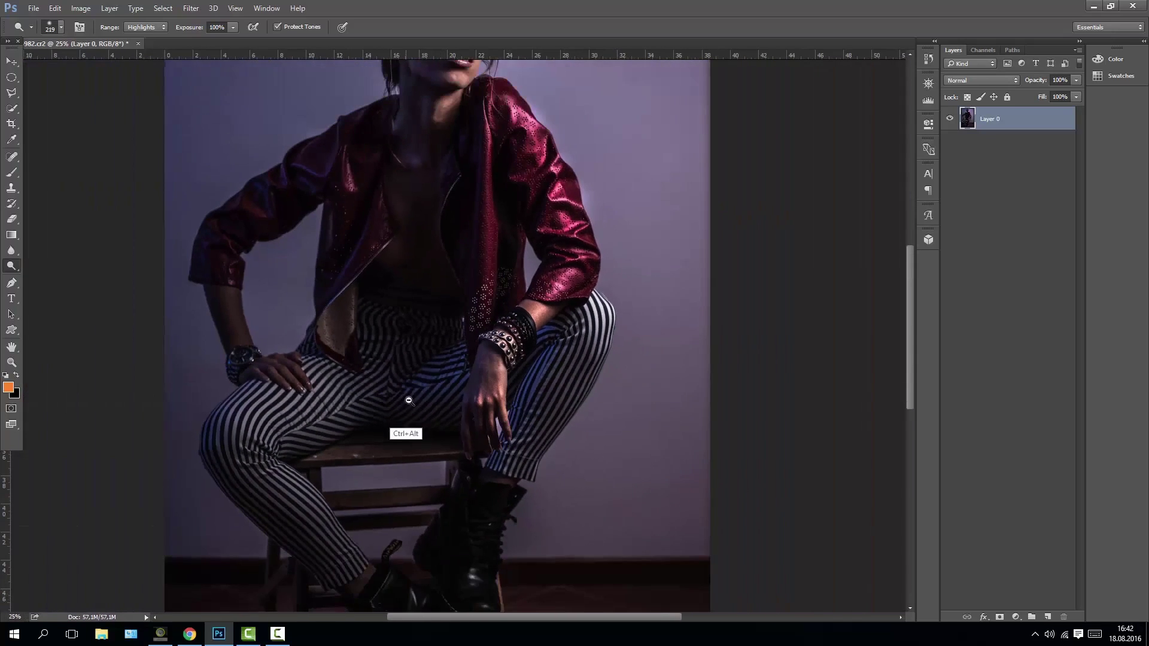
left_click(409, 401, "ctrl+alt")
scroll(377, 267, "up", 2)
scroll(393, 200, "up", 2)
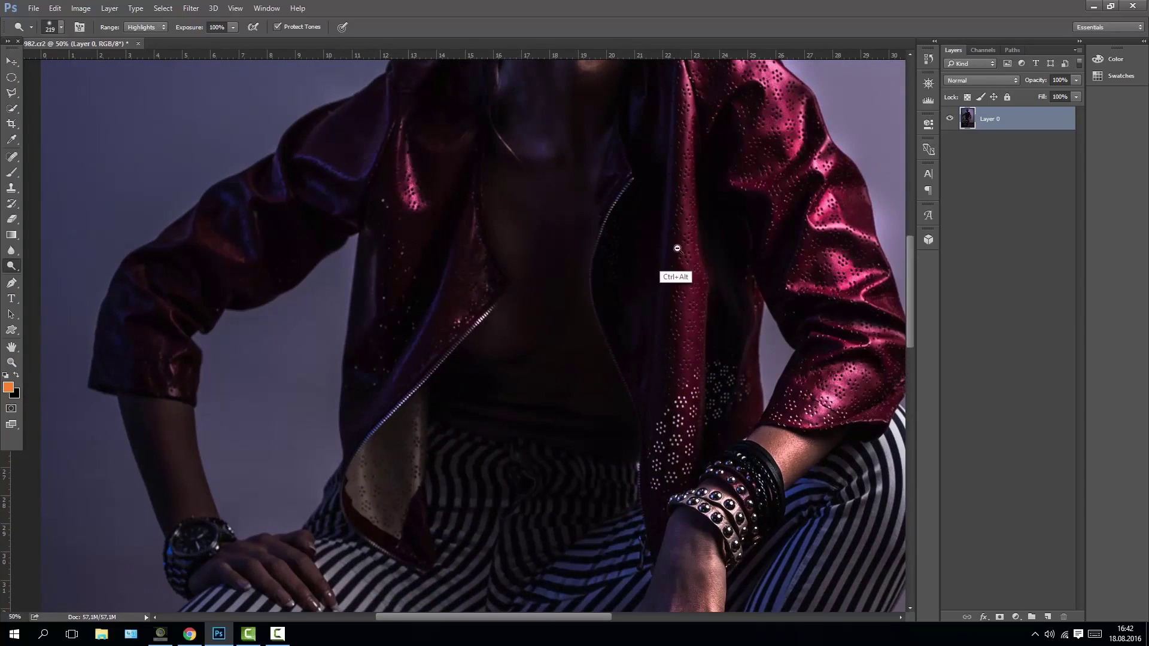
scroll(677, 248, "down", 2)
left_click_drag(731, 134, 676, 240)
scroll(580, 233, "up", 2)
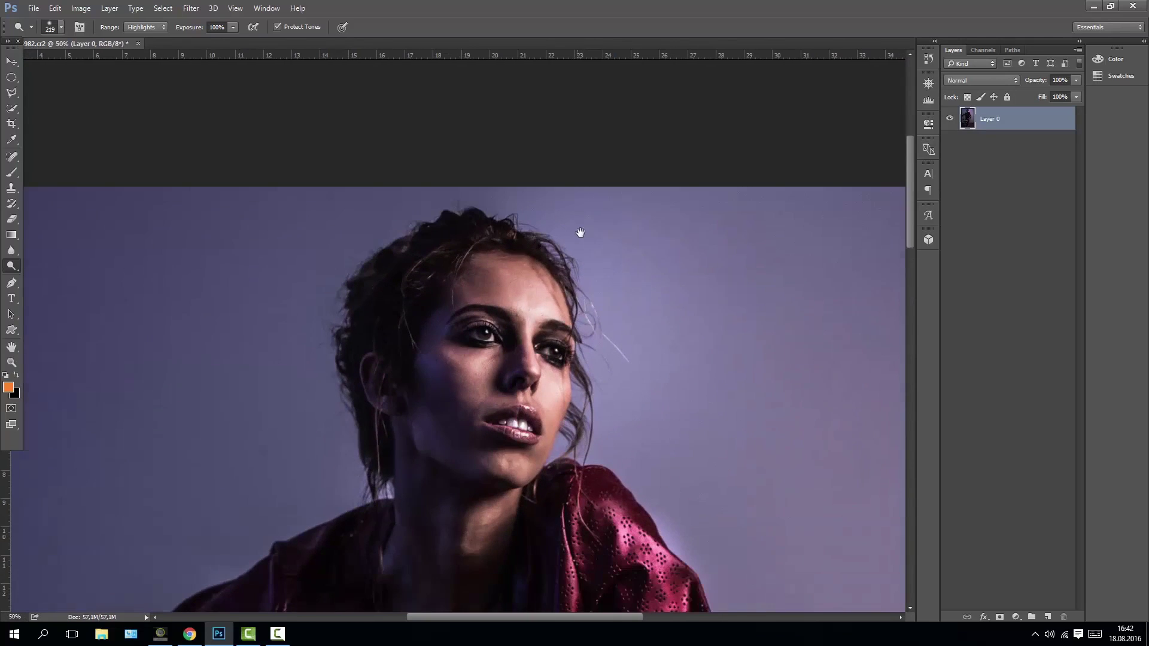
left_click_drag(580, 232, 580, 205)
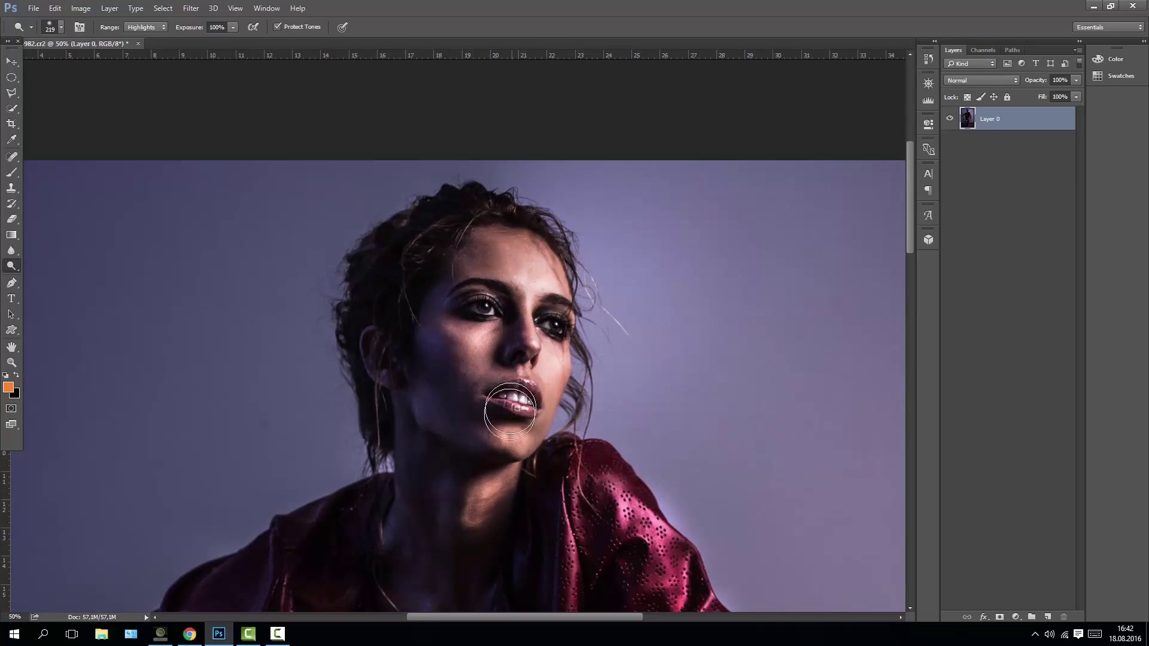
key("ctrl+minus")
key("ctrl+minus")
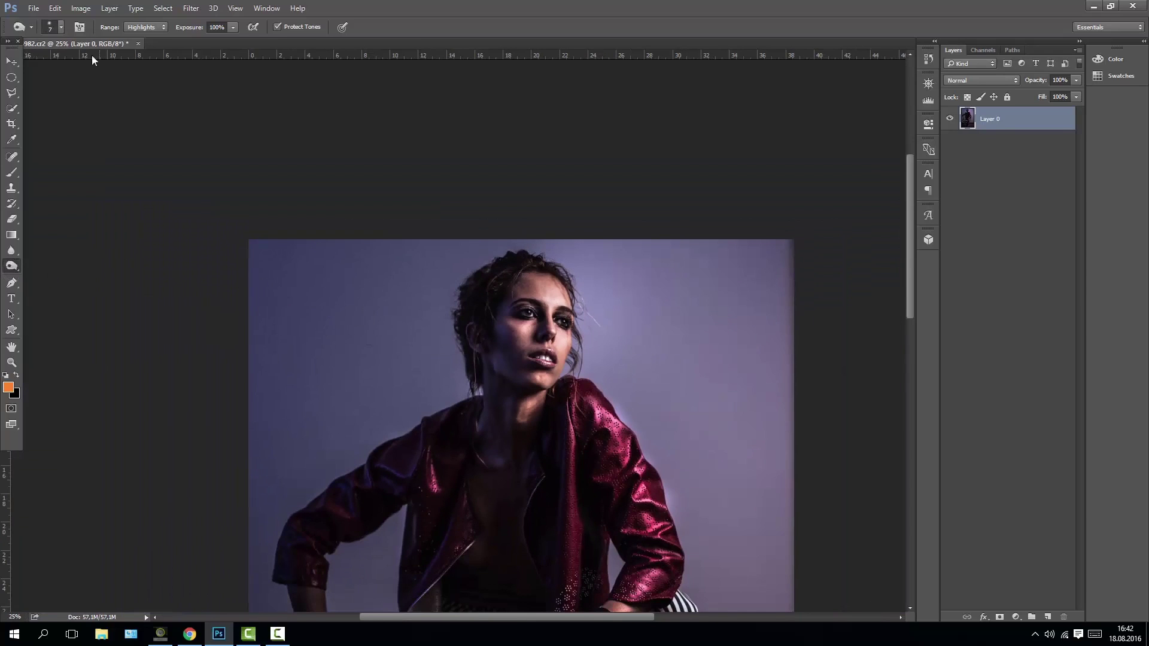
- Enlarge the Dodge brush to 390 px
left_click(60, 27)
key("Return")
key("Return")
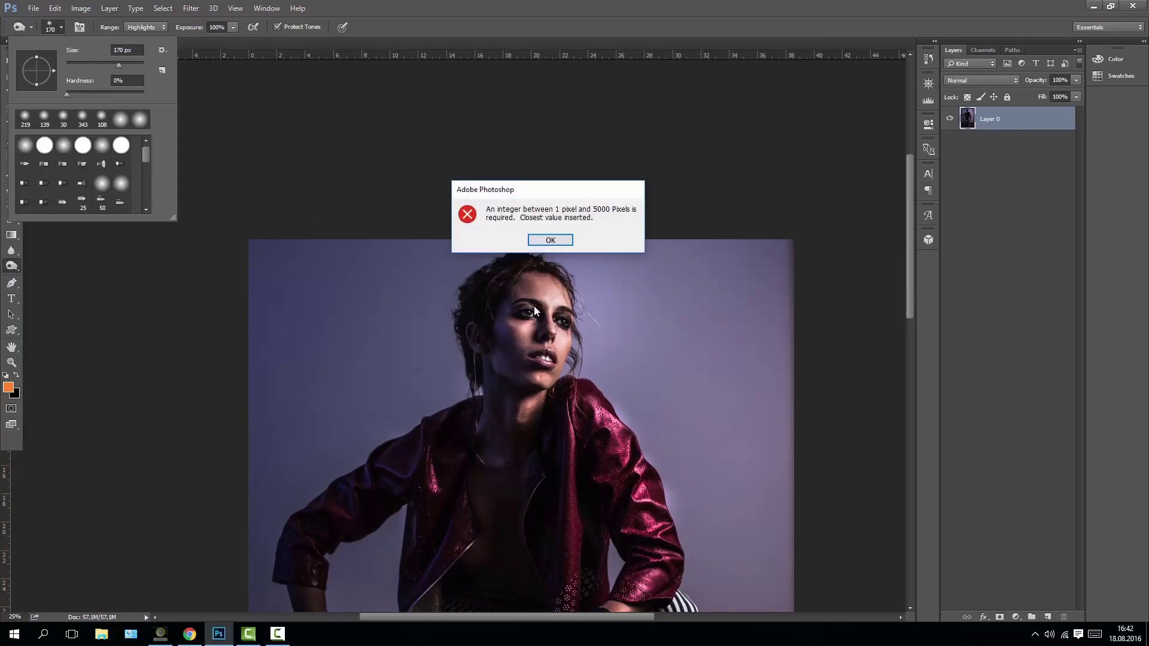
key("Return")
left_click(61, 27)
left_click_drag(130, 67, 133, 65)
key("Return")
left_click(560, 236)
- Zoom out to the whole portrait and show the new adjustment layer list
scroll(500, 403, "up", 1)
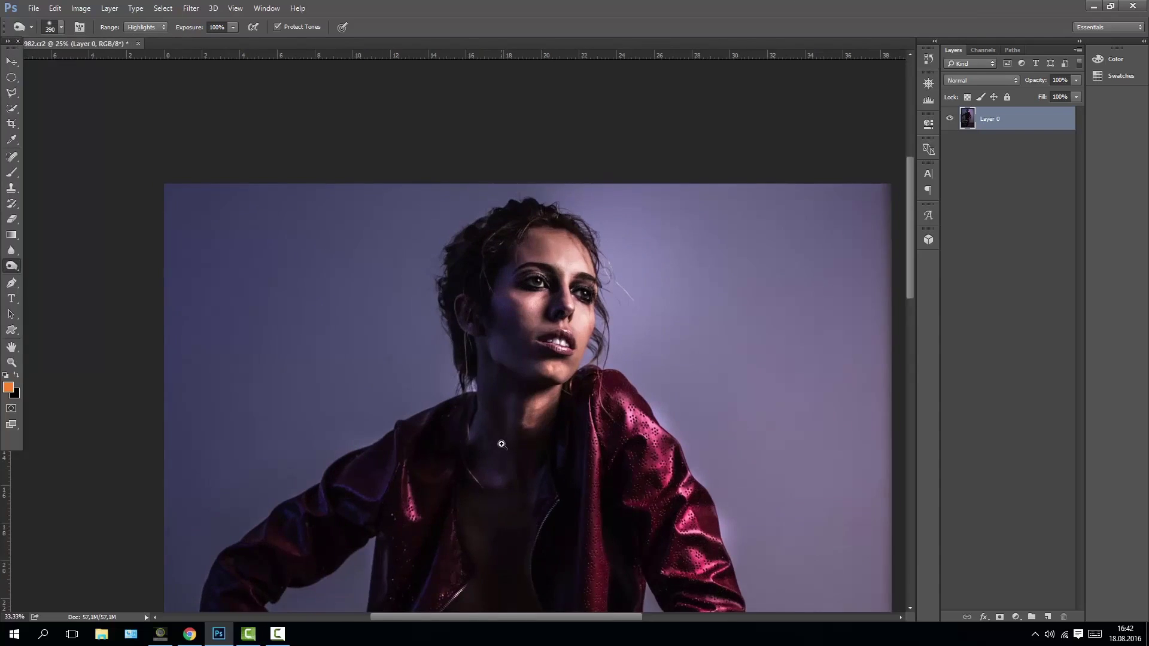
scroll(501, 441, "up", 1)
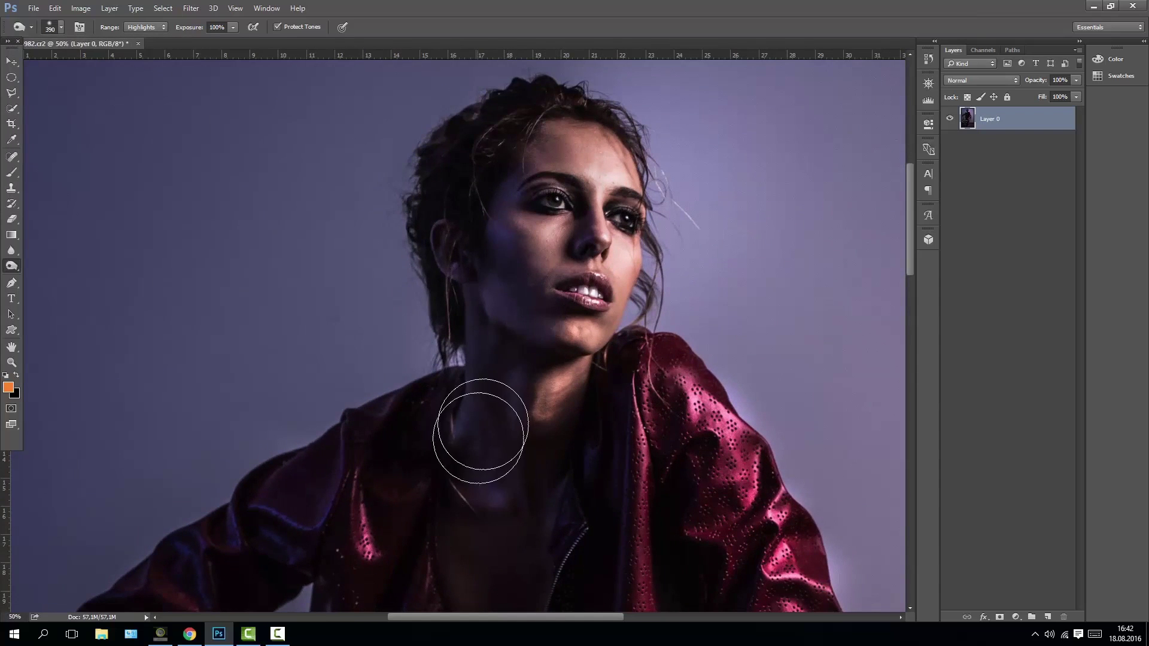
left_click(556, 449, "ctrl+alt")
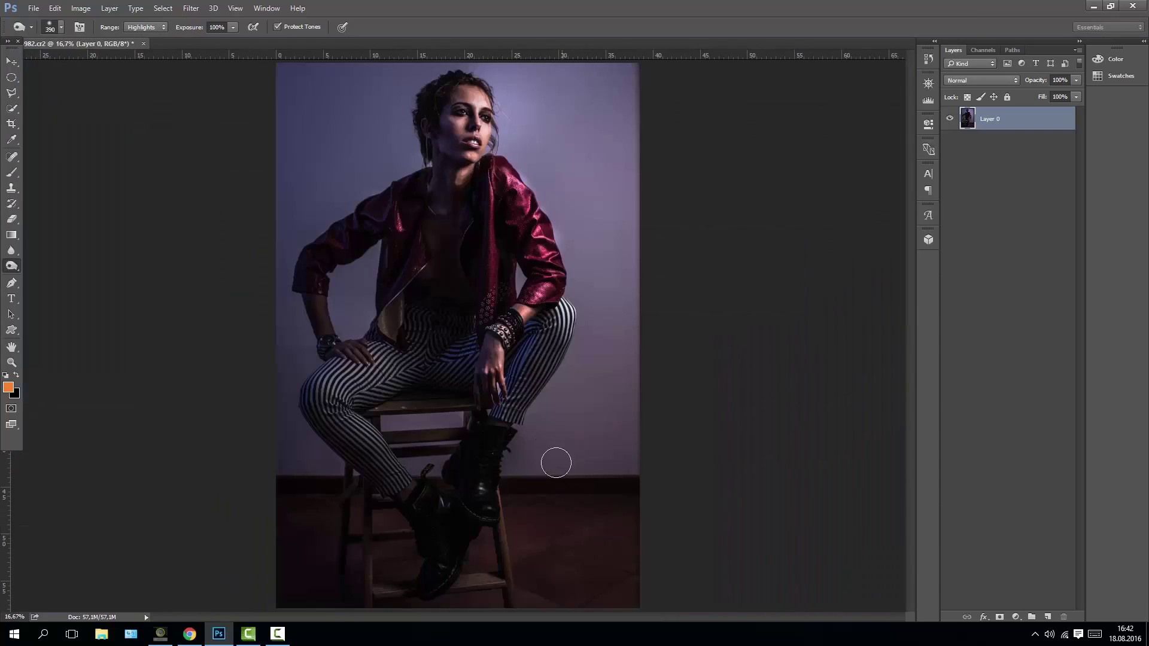
left_click(1015, 617)
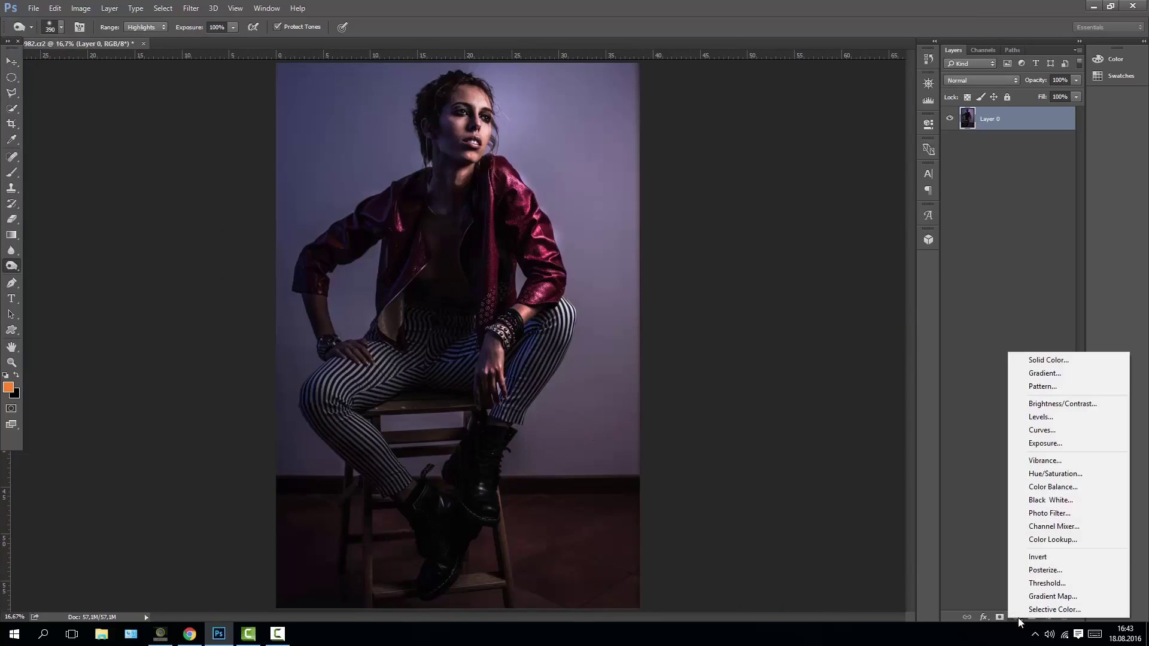
- Add Brightness/Contrast 1 at Brightness 5 and Contrast 5, then show the adjustment list again
left_click(1071, 407)
left_click_drag(829, 185, 833, 189)
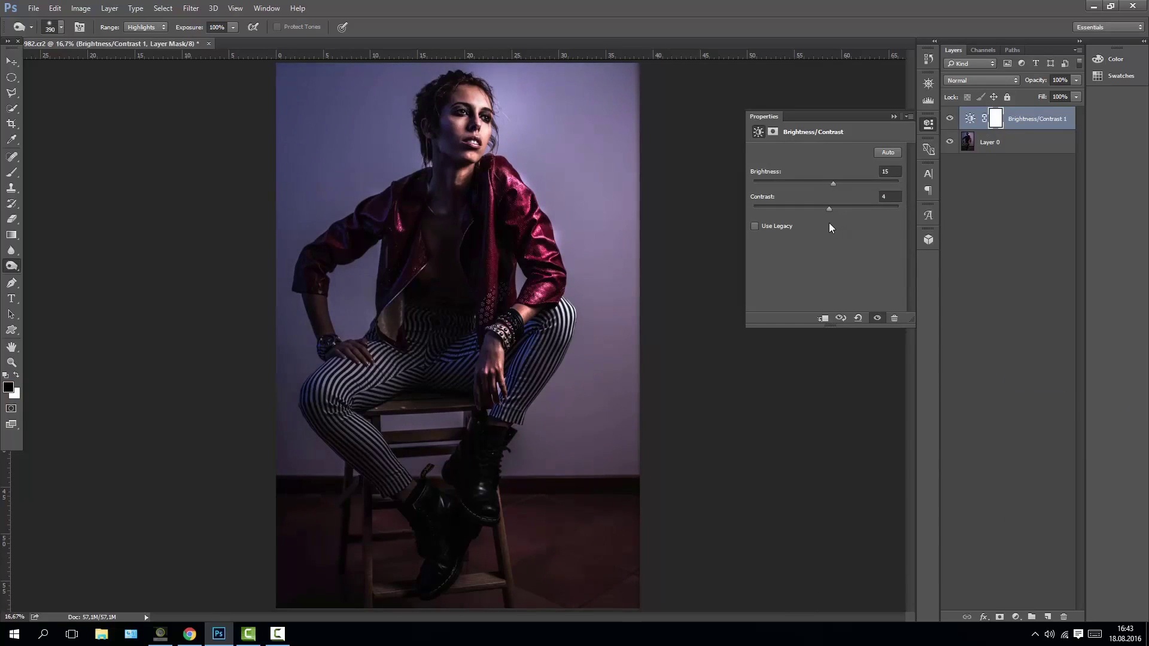
left_click_drag(827, 193, 831, 192)
left_click(990, 142)
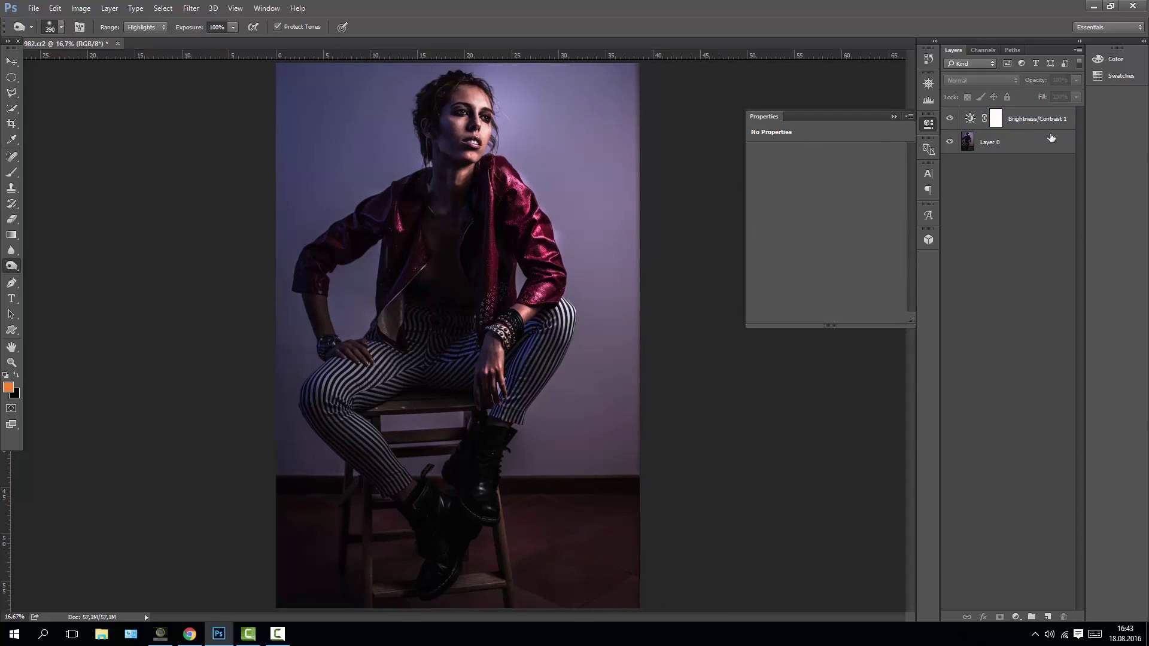
left_click(1037, 119)
left_click(1016, 617)
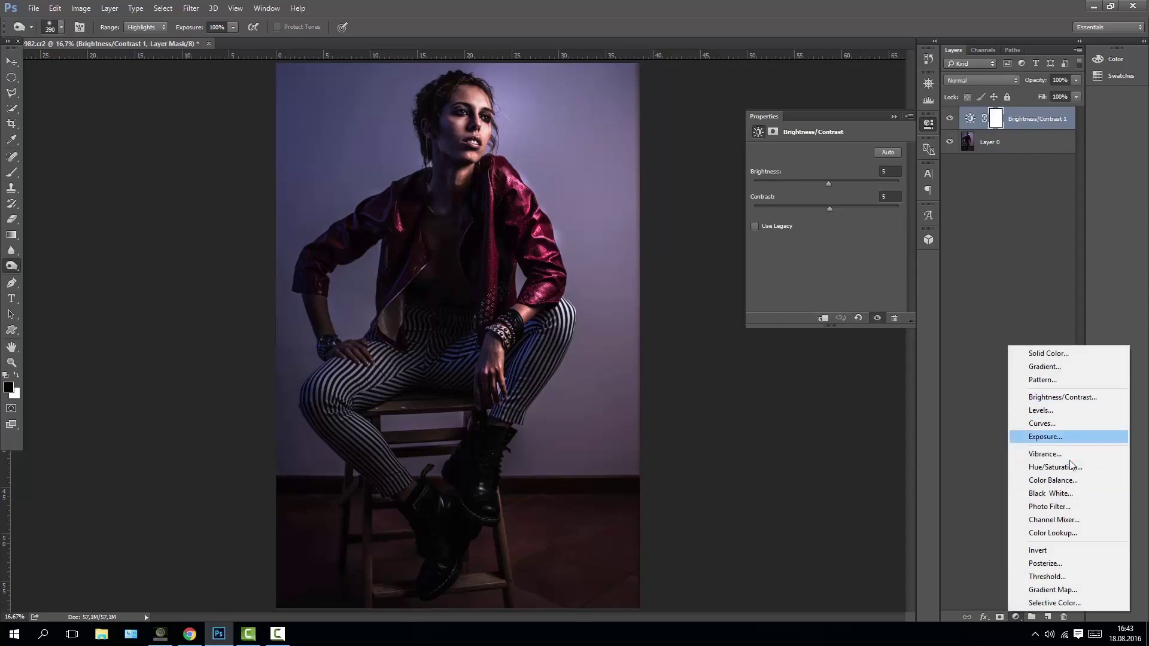
- Add a Curves 1 layer on its Blue channel and collapse the Properties panel
left_click(1042, 423)
left_click(822, 168)
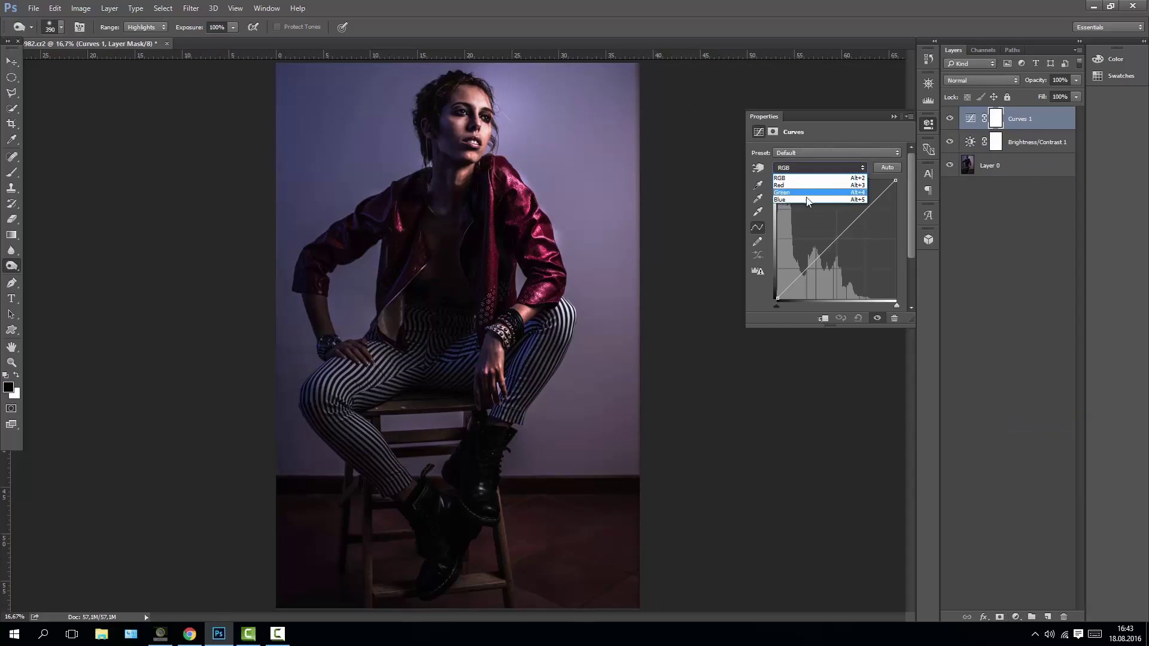
left_click(796, 201)
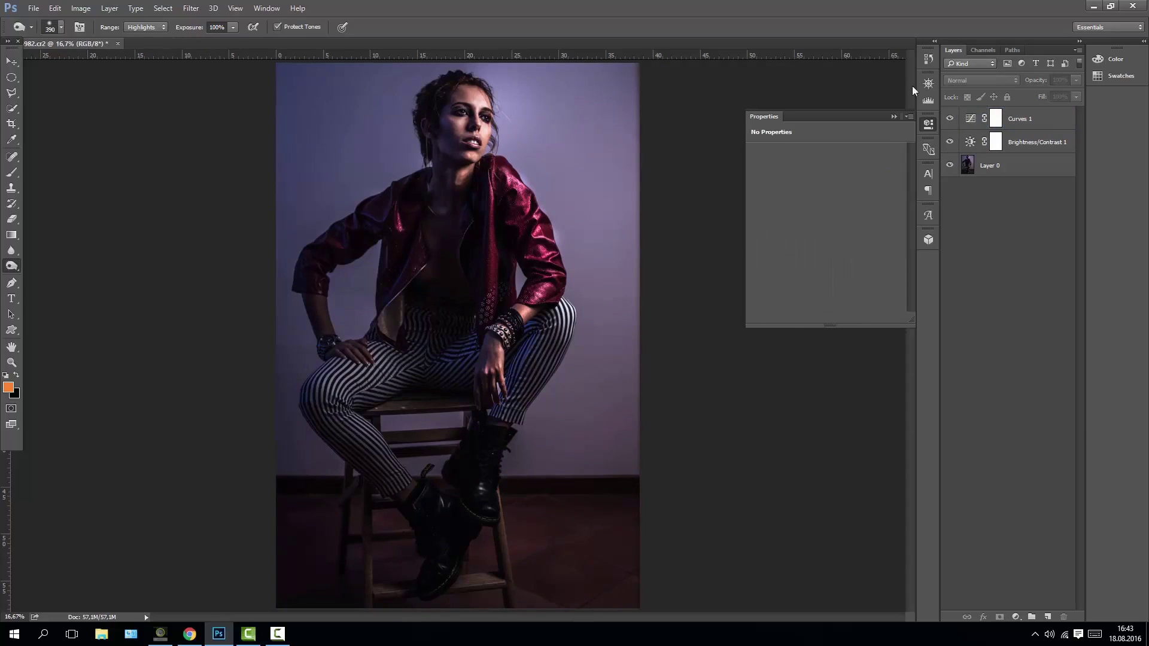
left_click(895, 118)
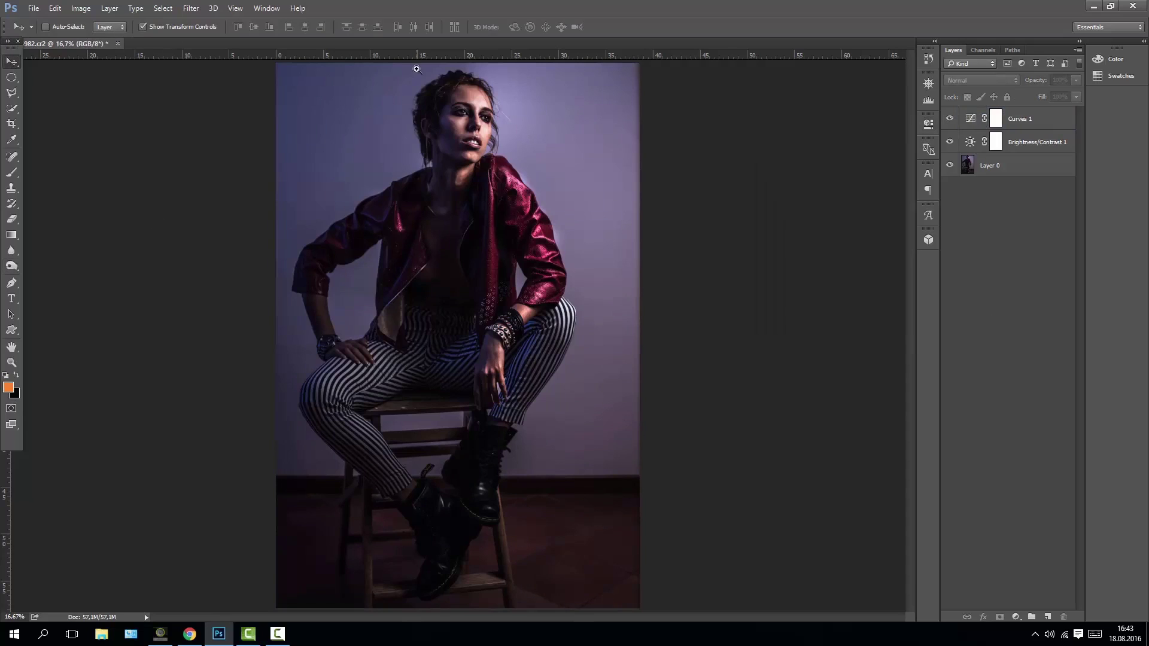
- Zoom to the face and dodge both eyes on Layer 0 at 48% Highlights exposure
left_click_drag(472, 103, 598, 103)
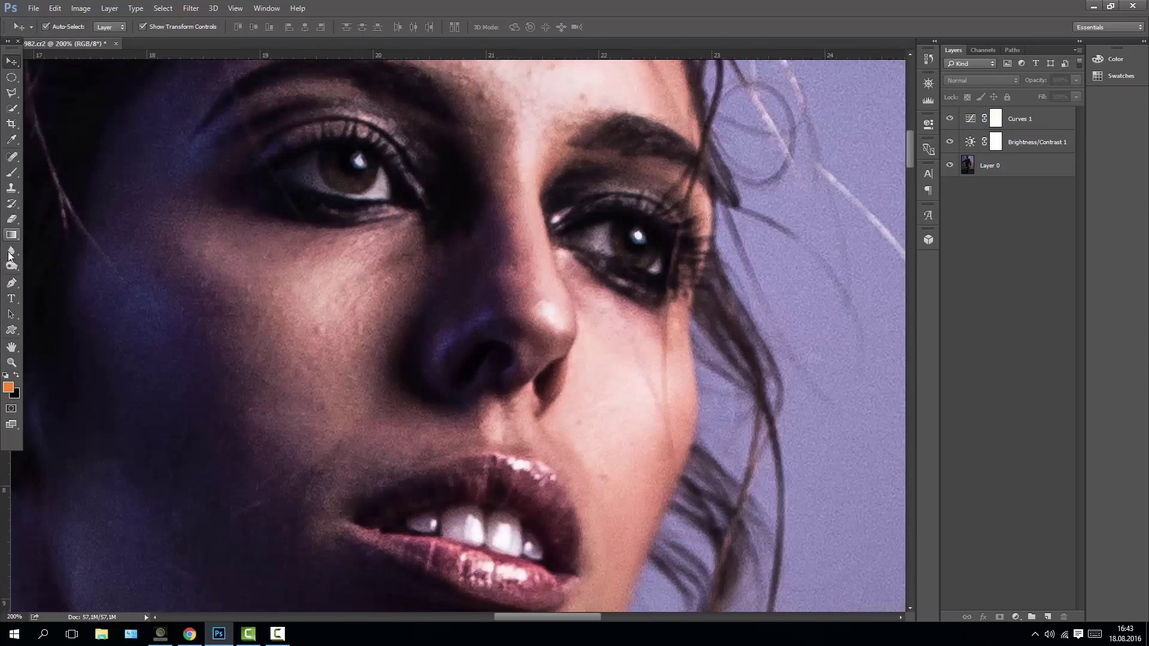
right_click(12, 264)
left_click(54, 265)
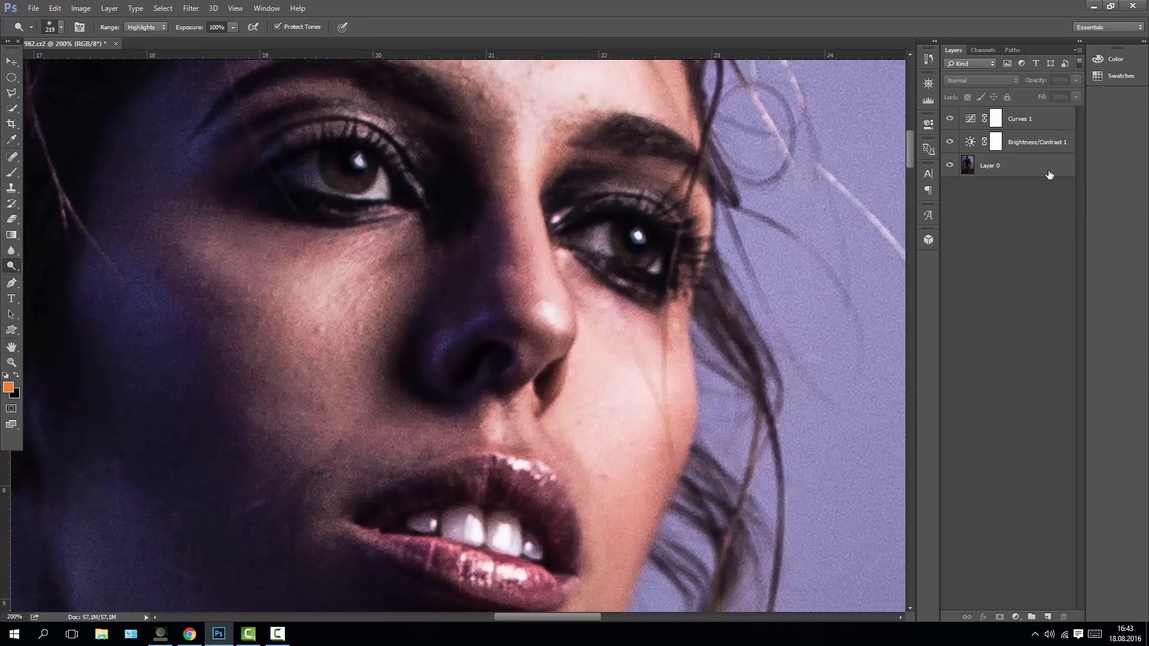
left_click(1049, 174)
left_click(61, 27)
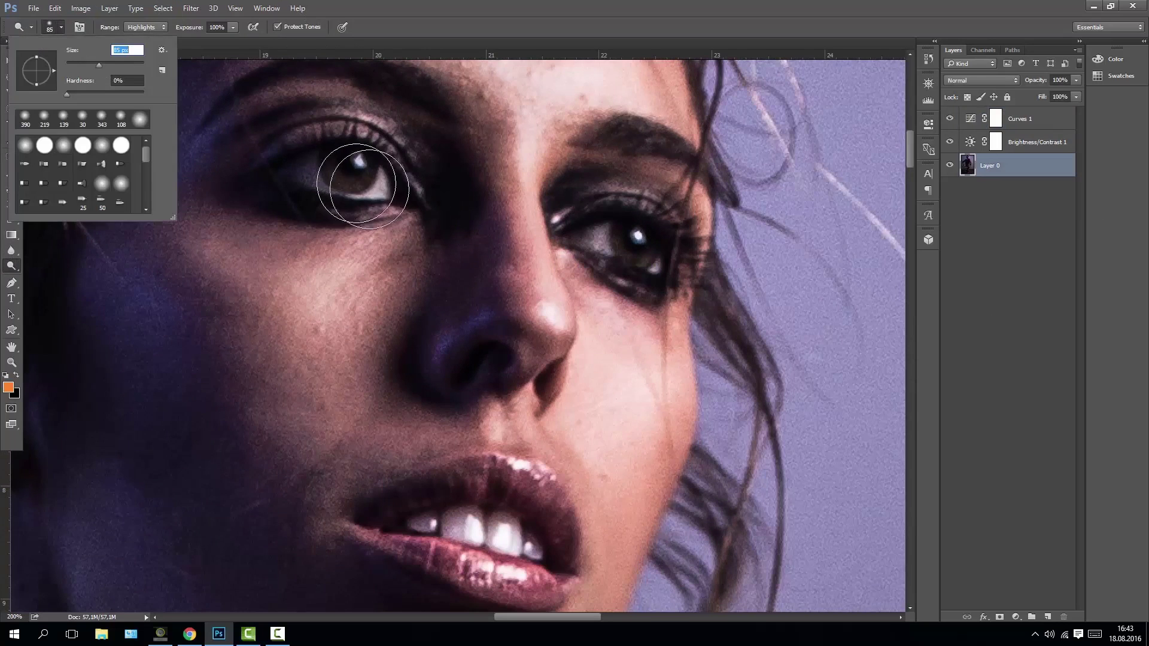
left_click(363, 185)
left_click_drag(388, 203, 320, 181)
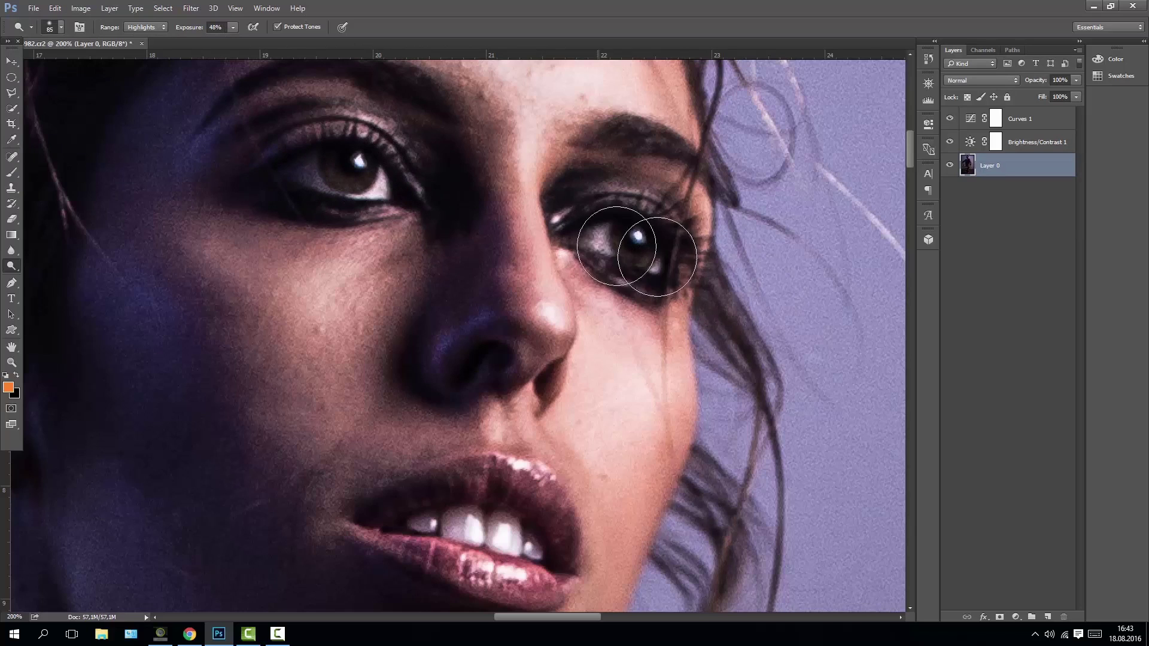
left_click(703, 257, "alt")
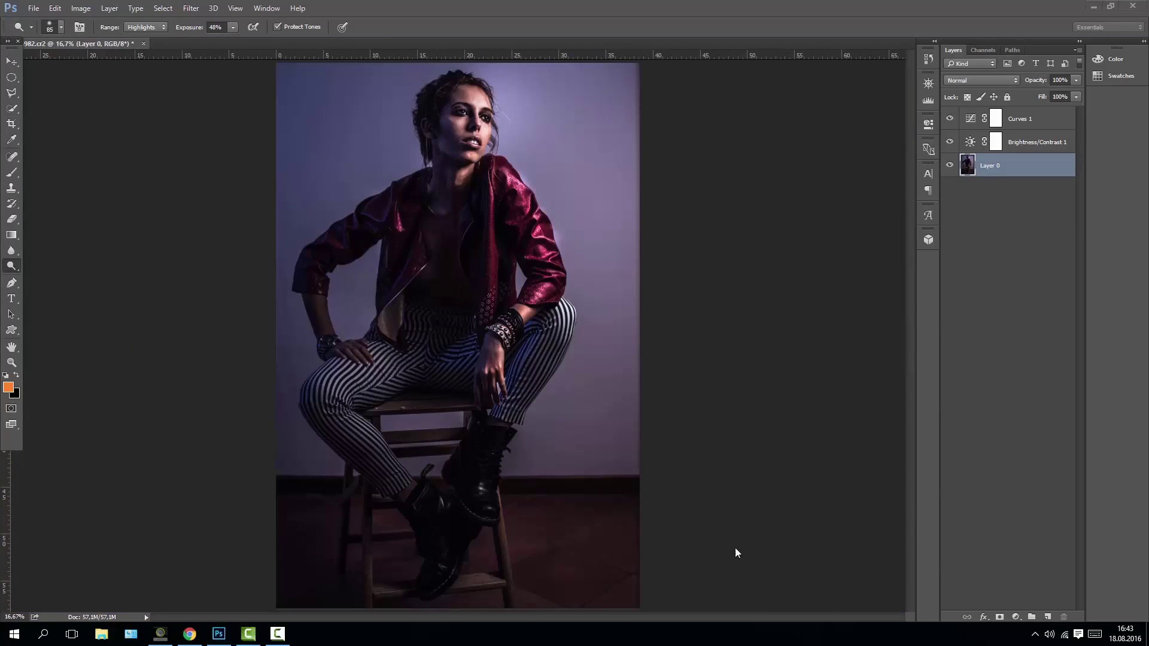
- Dodge the boot highlights with a 52 px brush at 48% exposure, then zoom out to the full photo
scroll(512, 498, "up", 4)
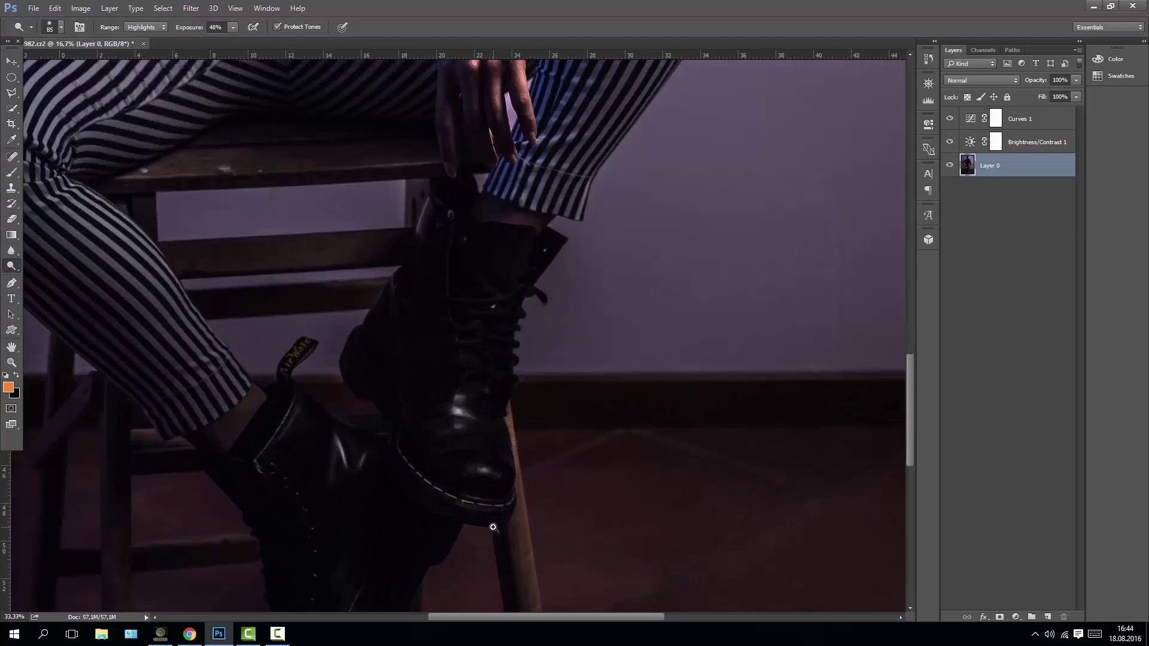
left_click(61, 27)
left_click(453, 384)
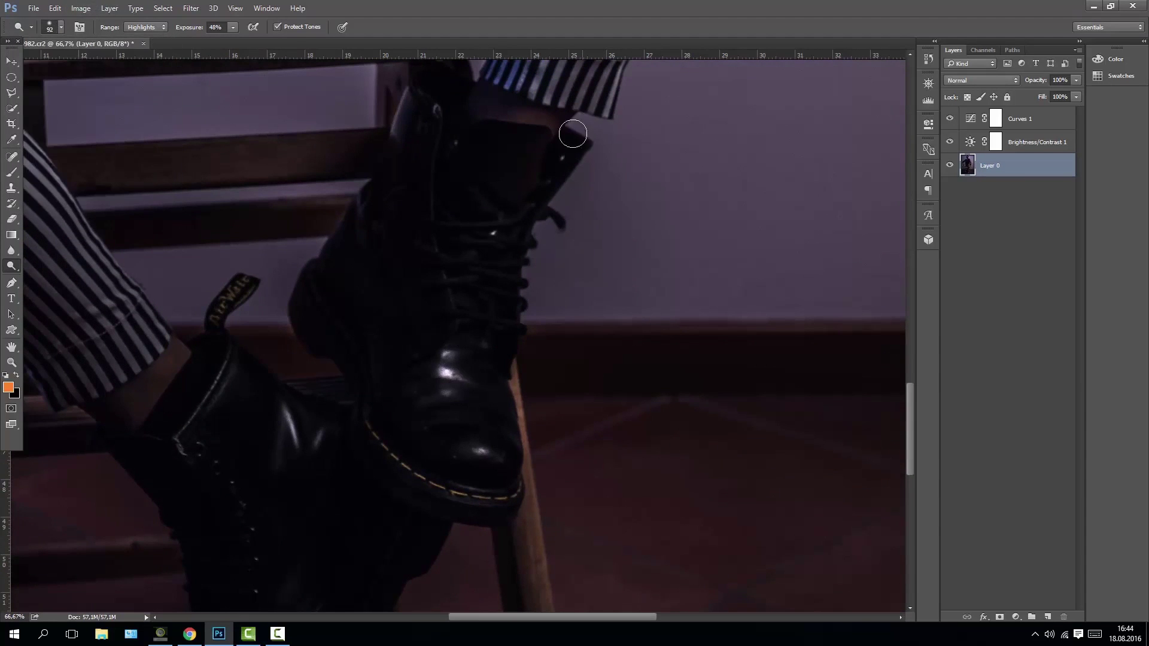
scroll(304, 467, "down", 5)
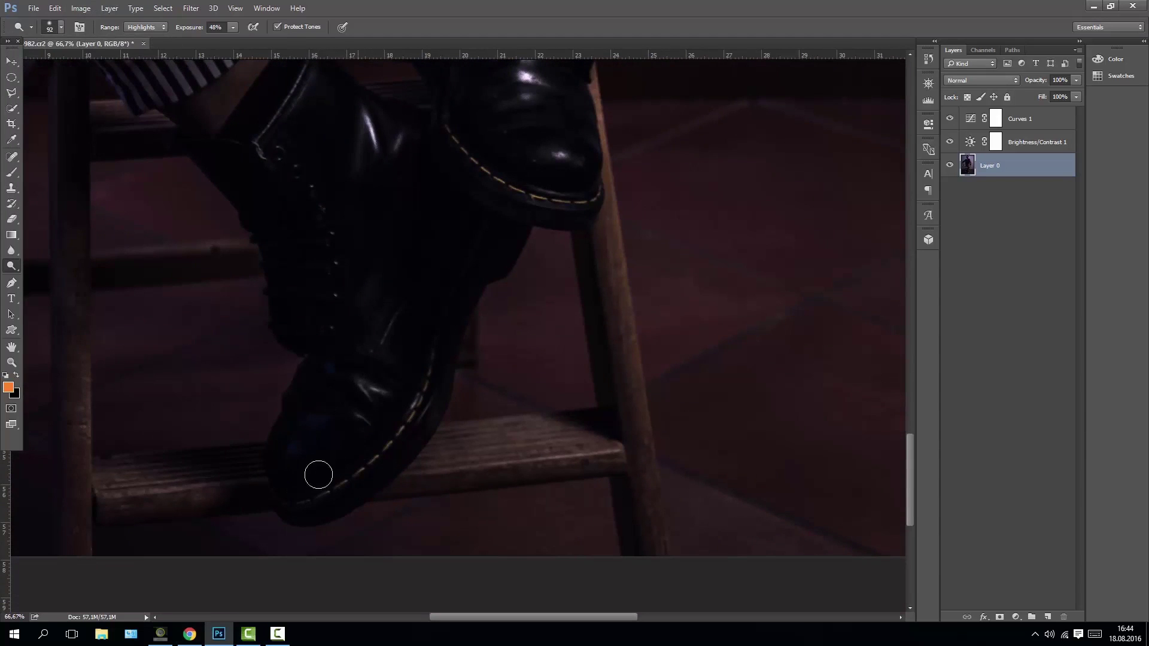
left_click_drag(472, 166, 399, 493)
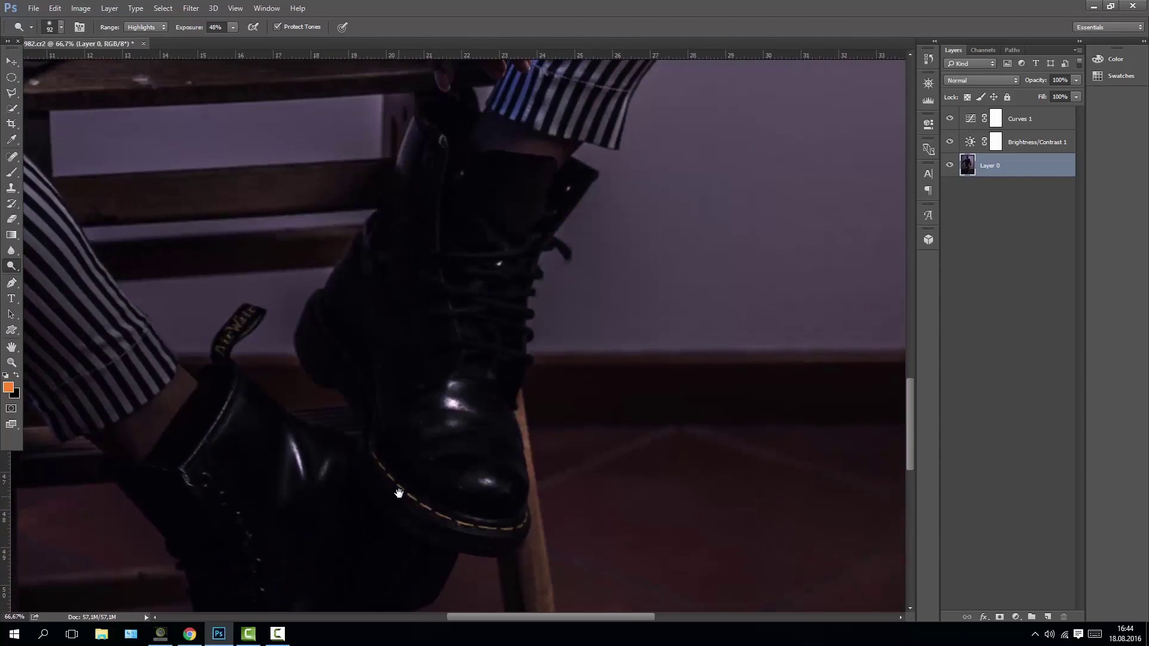
key("ctrl+minus")
key("ctrl+minus")
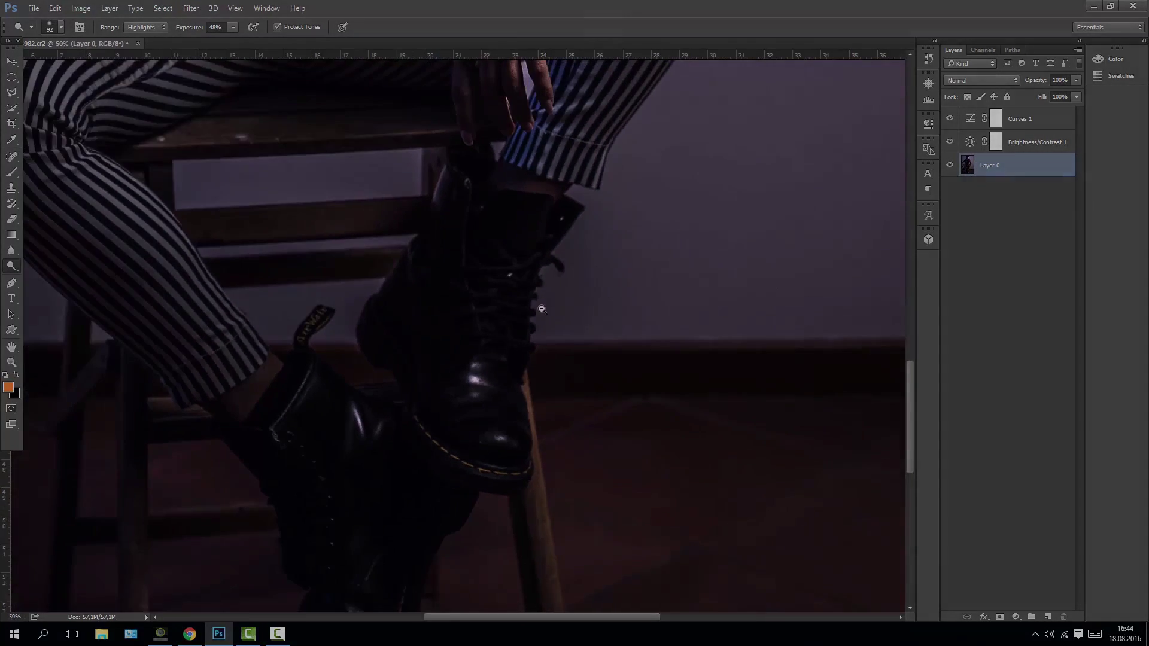
key("ctrl+minus")
key("ctrl+minus")
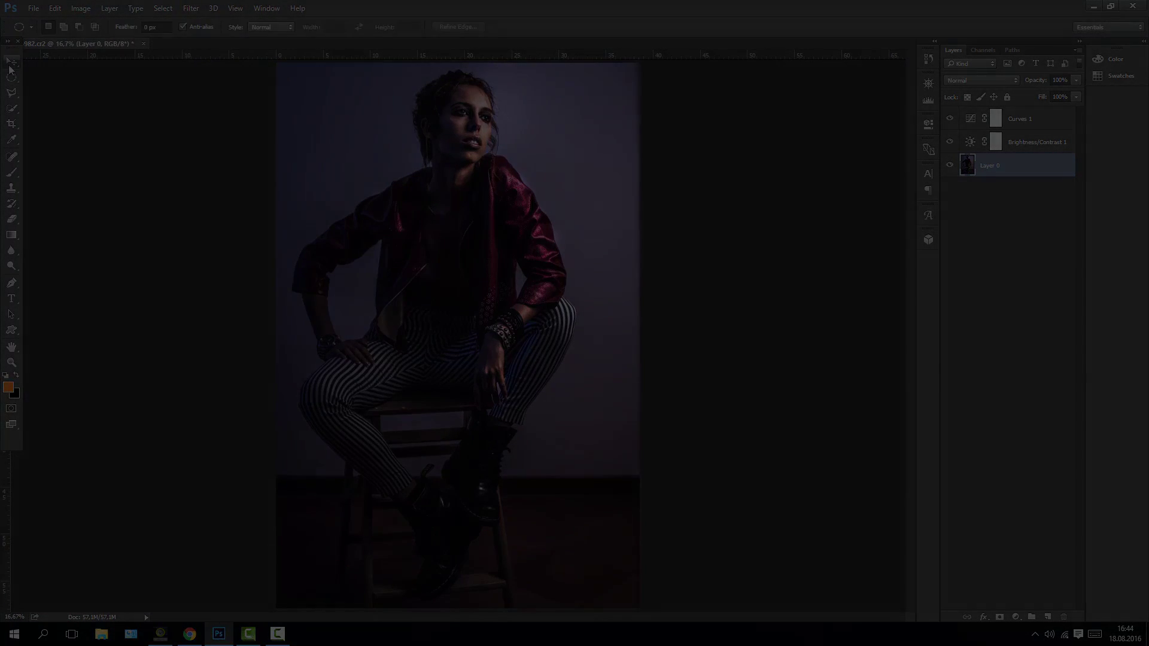
left_click(7, 61)
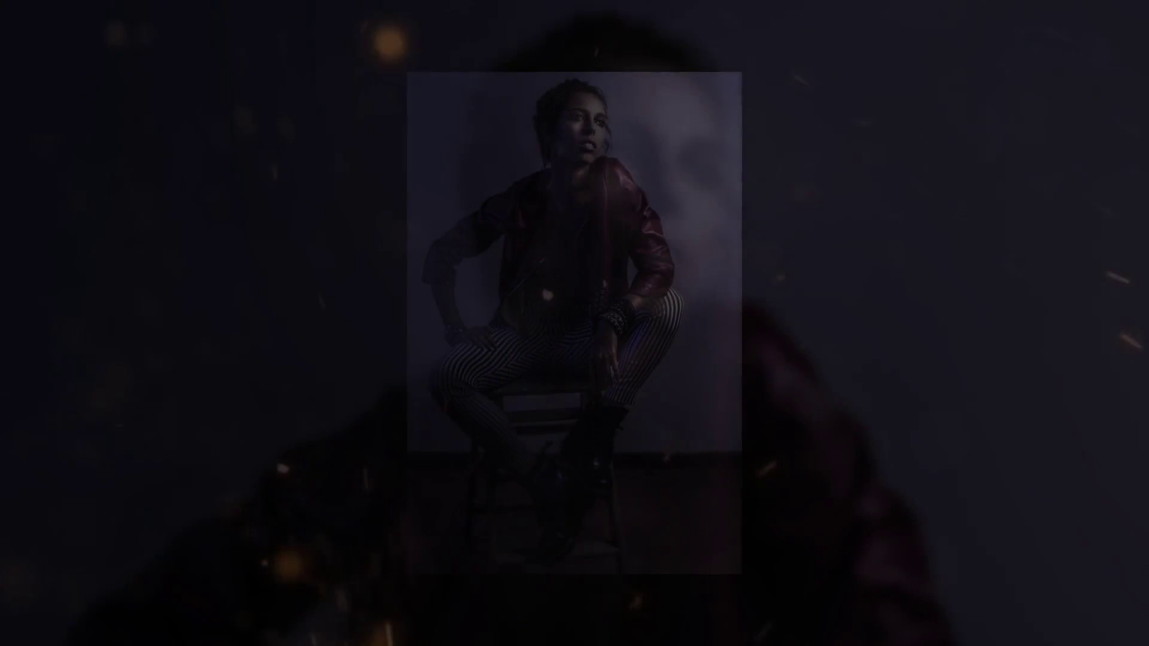